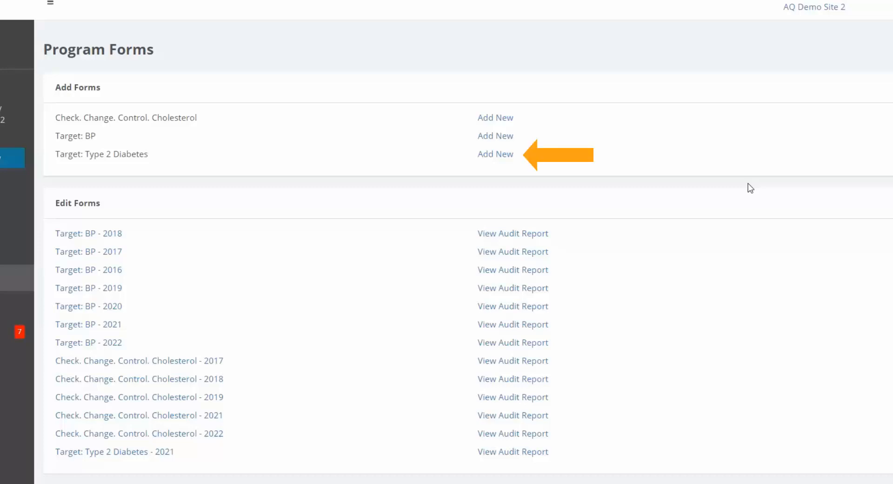
Add a new Target: Type 2 Diabetes program form and submit 2022 as its reporting year
click(512, 155)
click(425, 41)
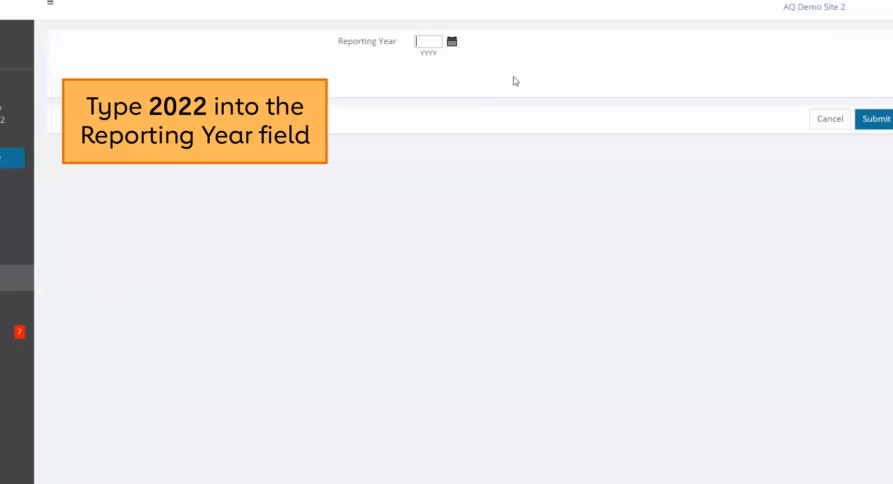
text(2022)
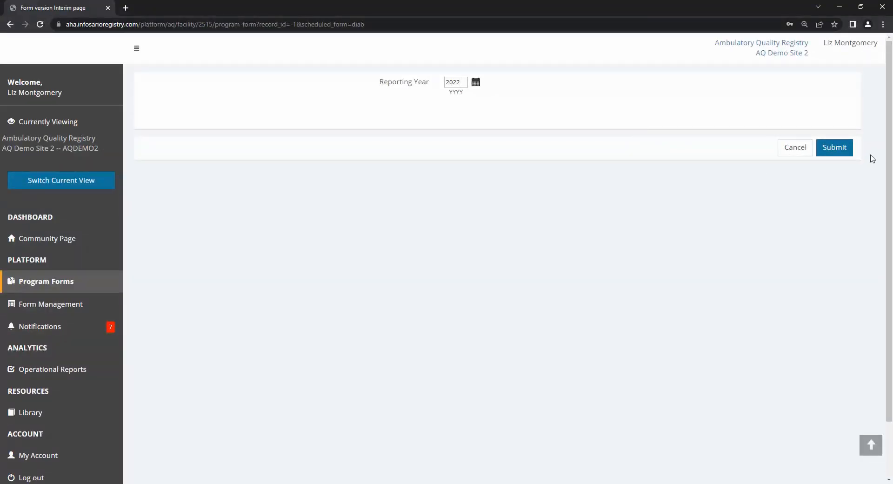
click(850, 151)
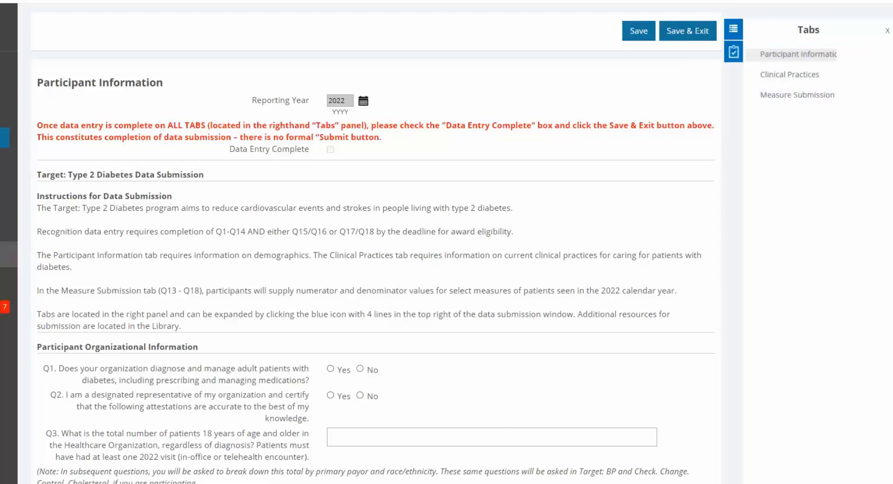
Review the Participant Information questions, from the organizational details in Q1 to the payor groups in Q6
scroll(376, 261, down, 4)
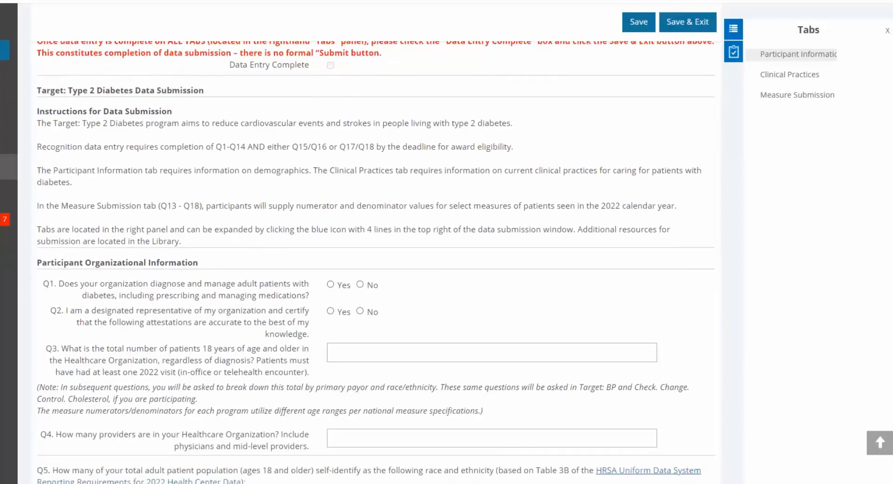
scroll(376, 261, down, 3)
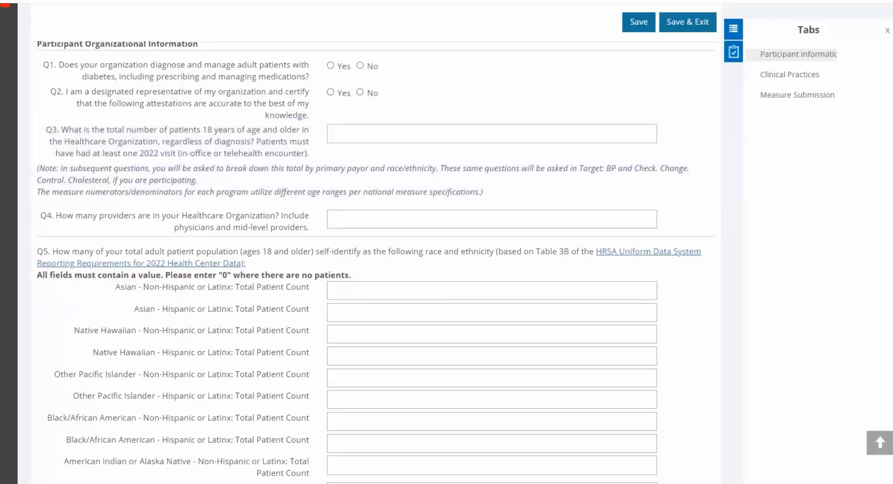
scroll(375, 260, down, 4)
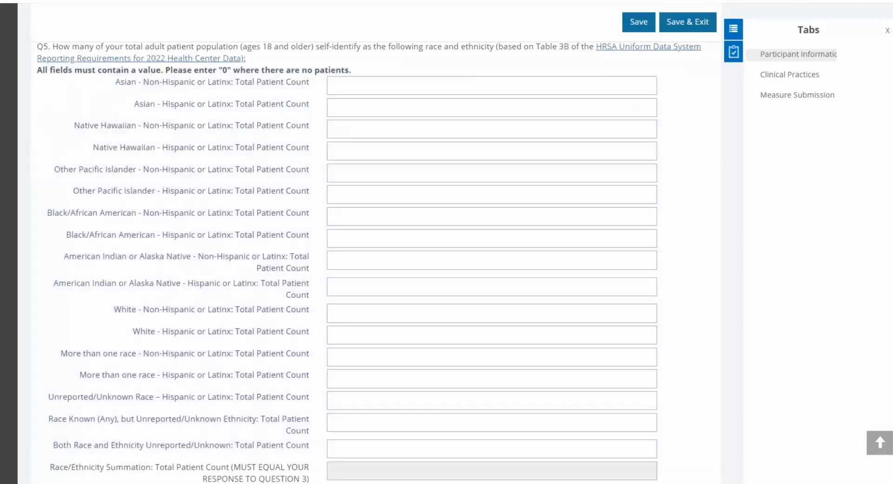
scroll(882, 361, down, 6)
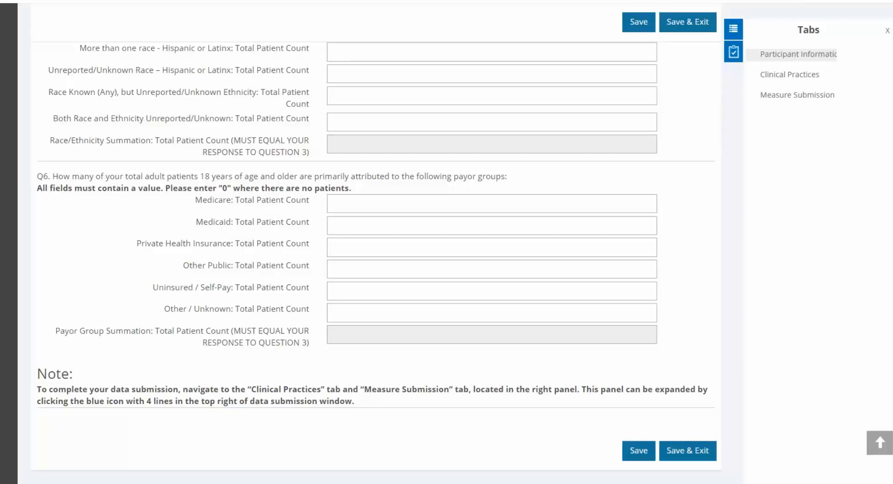
scroll(376, 260, up, 14)
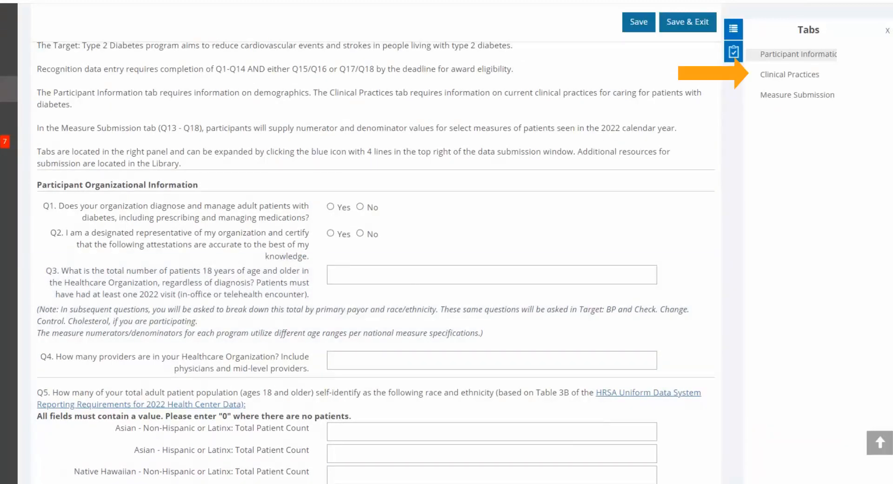
Open the Clinical Practices section and review its guidance and questions from Q7 through Q10
click(821, 76)
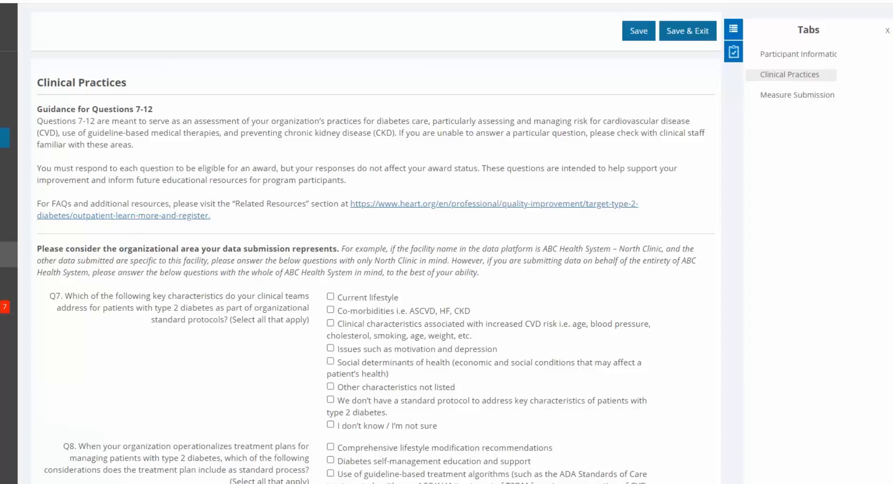
scroll(372, 279, down, 4)
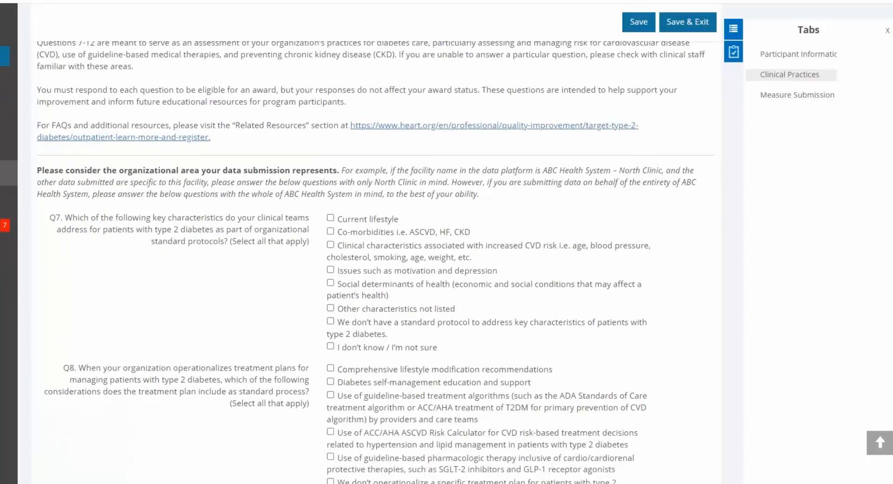
scroll(446, 242, down, 4)
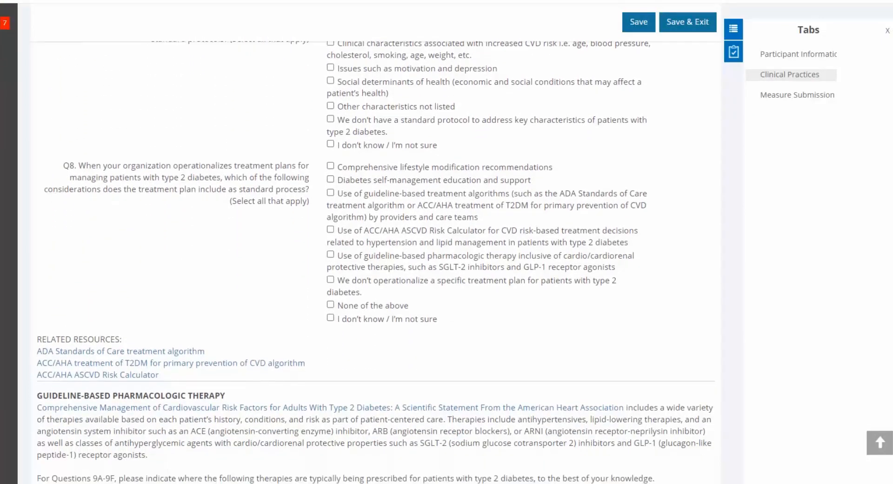
scroll(372, 242, down, 4)
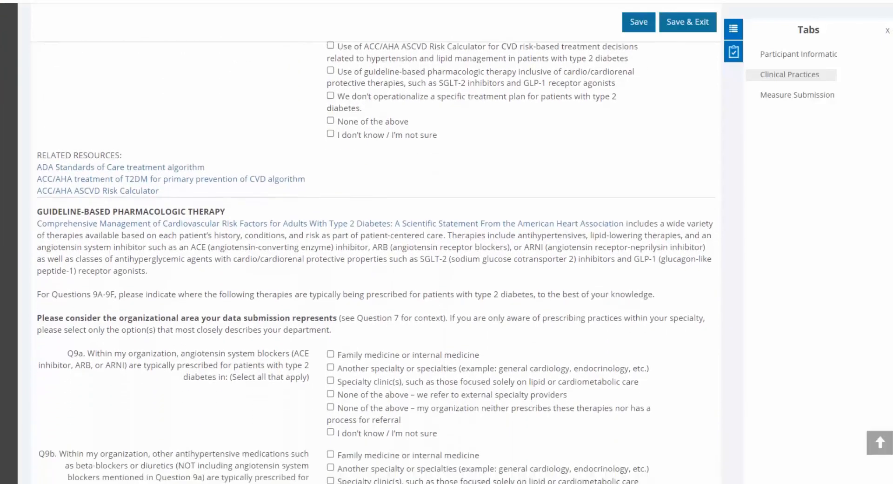
scroll(372, 242, down, 4)
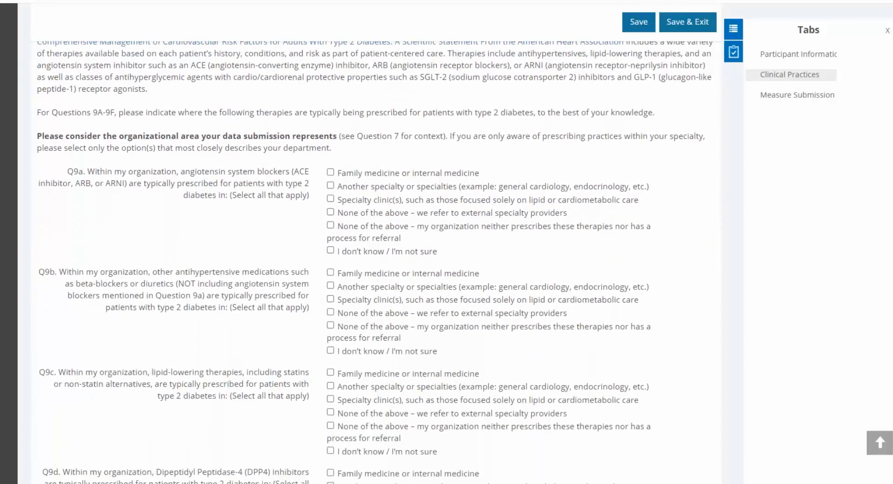
scroll(372, 242, down, 5)
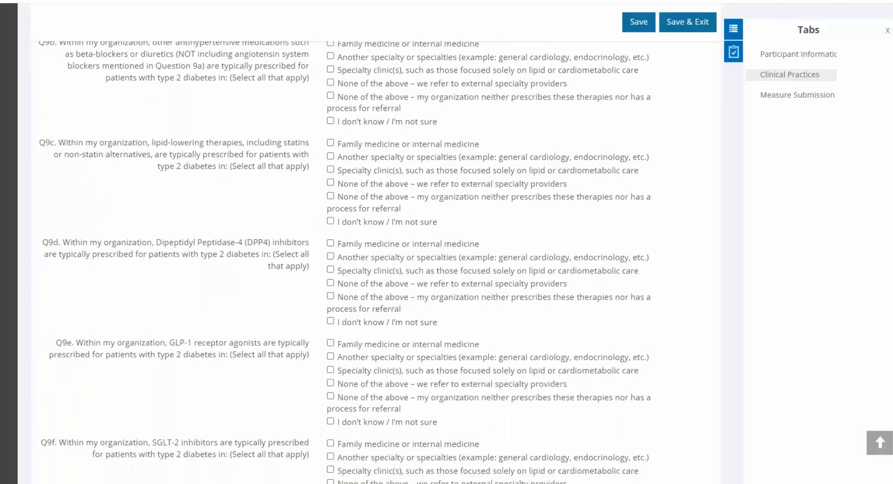
scroll(372, 242, down, 4)
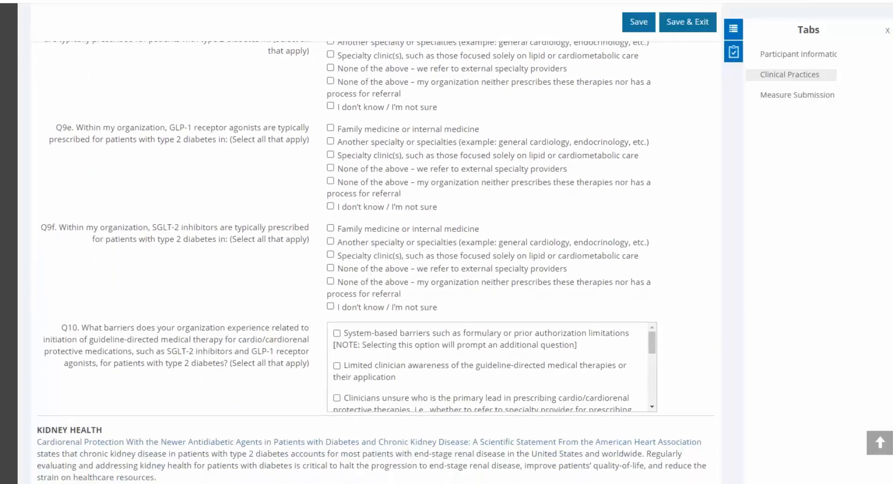
Select the system-based barriers option in Q10 to view its follow-up question, and clear the option again
scroll(372, 241, down, 1)
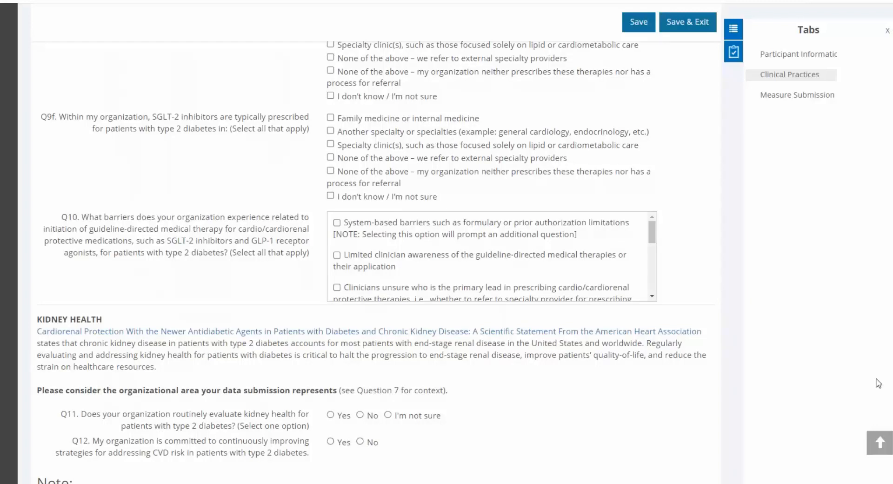
drag(614, 235, 664, 274)
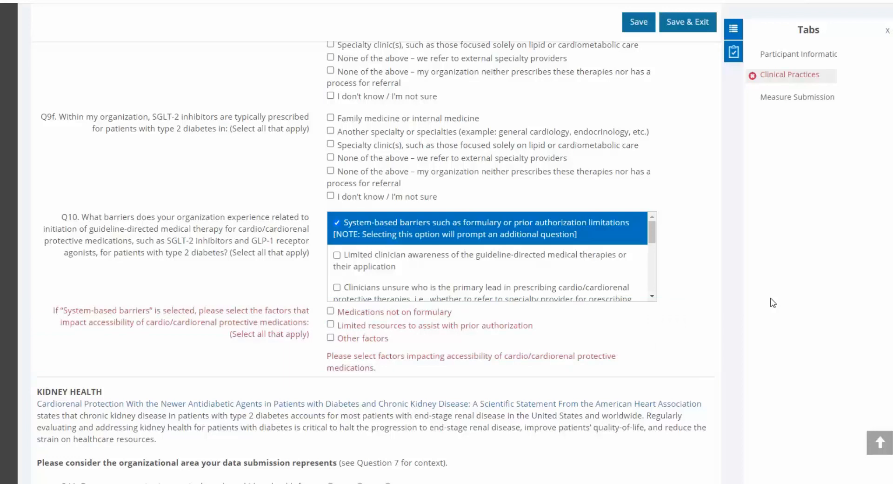
click(621, 238)
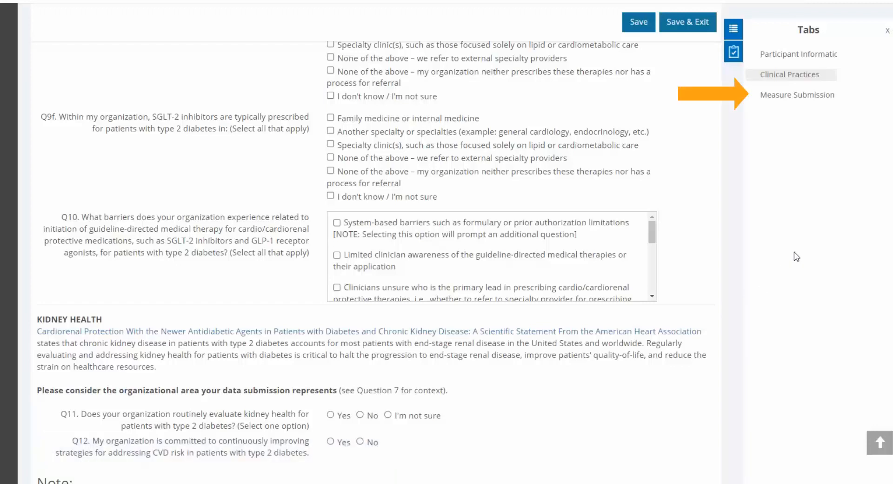
Open the Measure Submission section and review the diabetes measure and both CVD measure options, Q13 through Q18
click(832, 96)
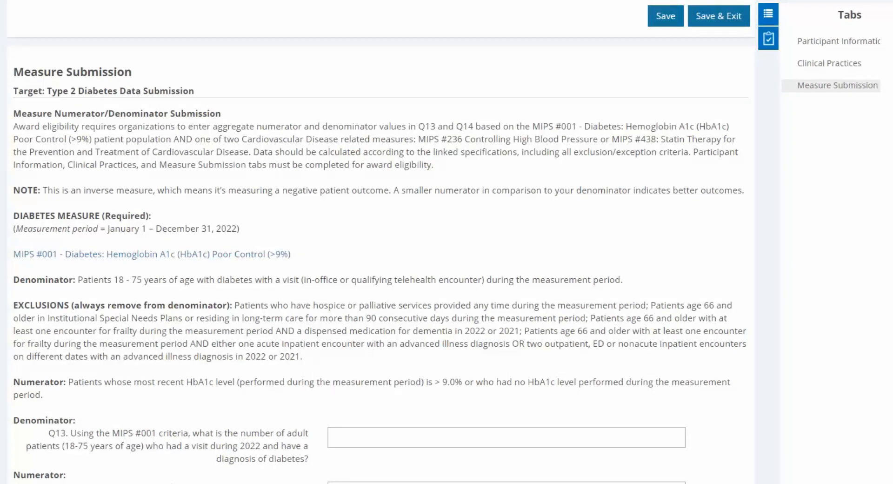
scroll(380, 256, down, 4)
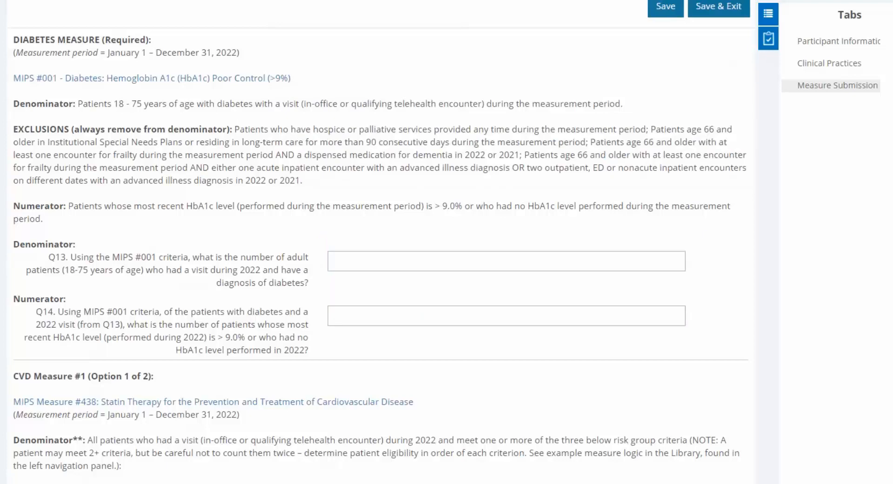
scroll(380, 255, down, 7)
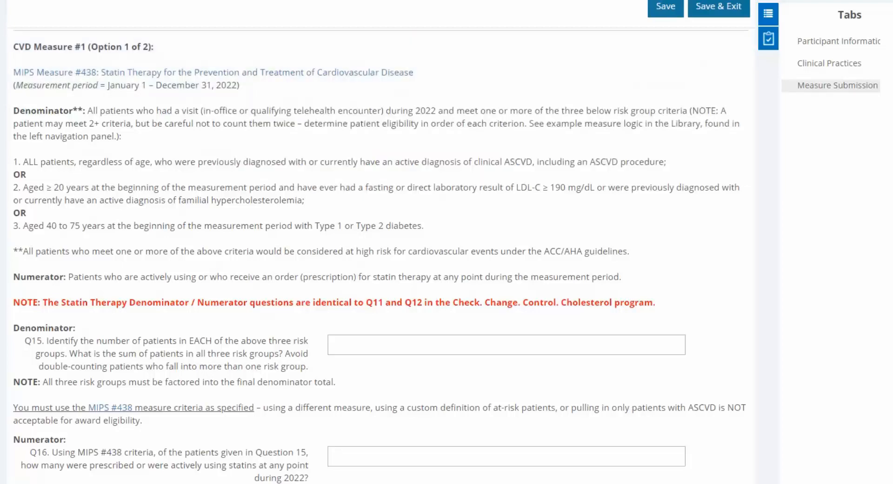
scroll(381, 240, down, 10)
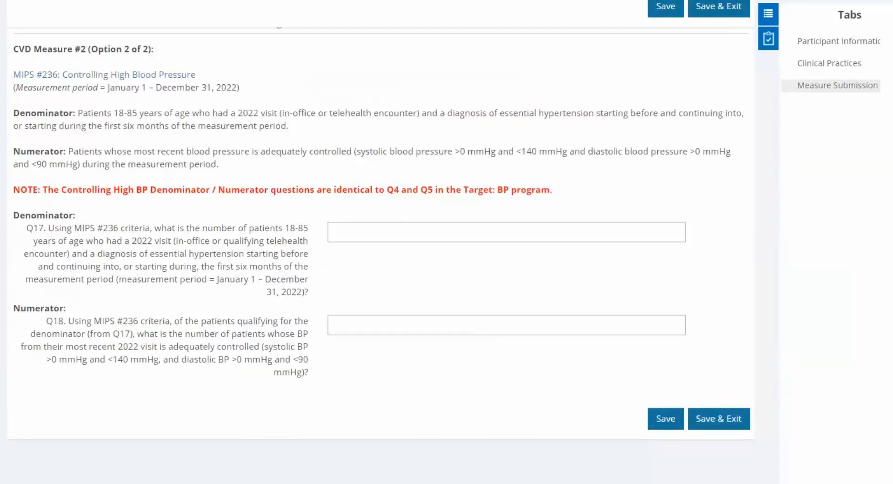
Return to the Participant Information section and open the Library in a separate browser tab
click(865, 43)
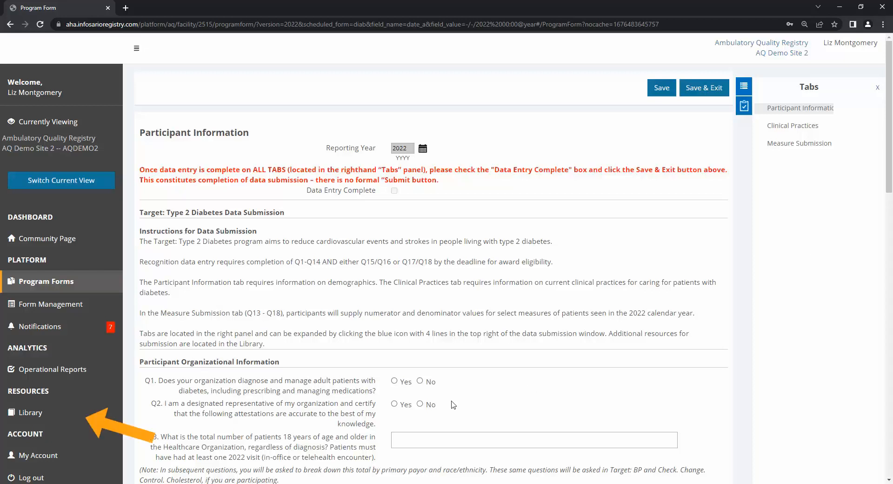
right_click(112, 410)
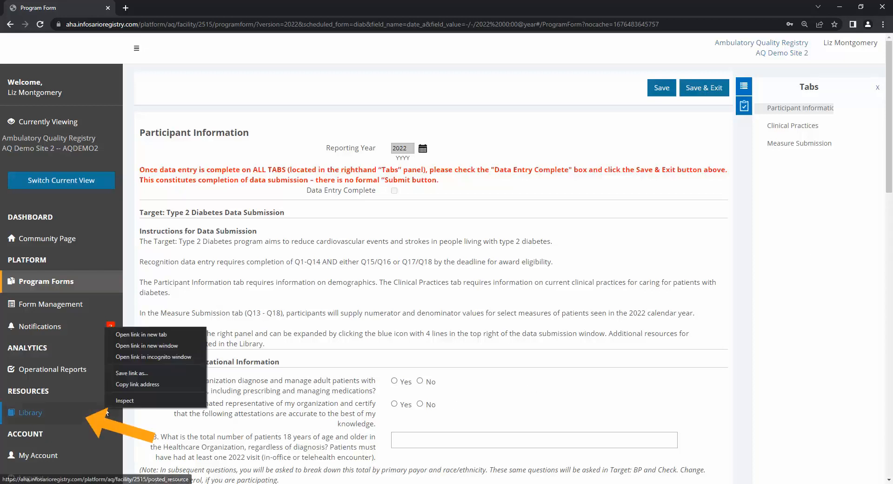
click(158, 334)
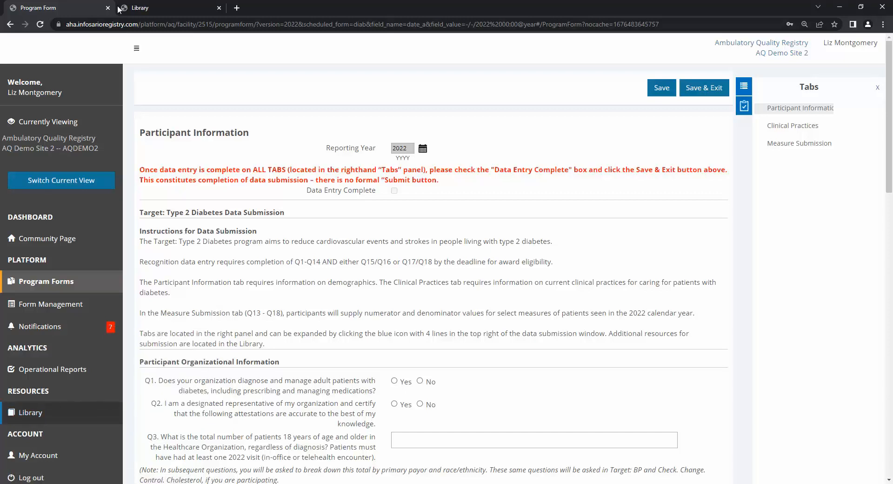
click(140, 8)
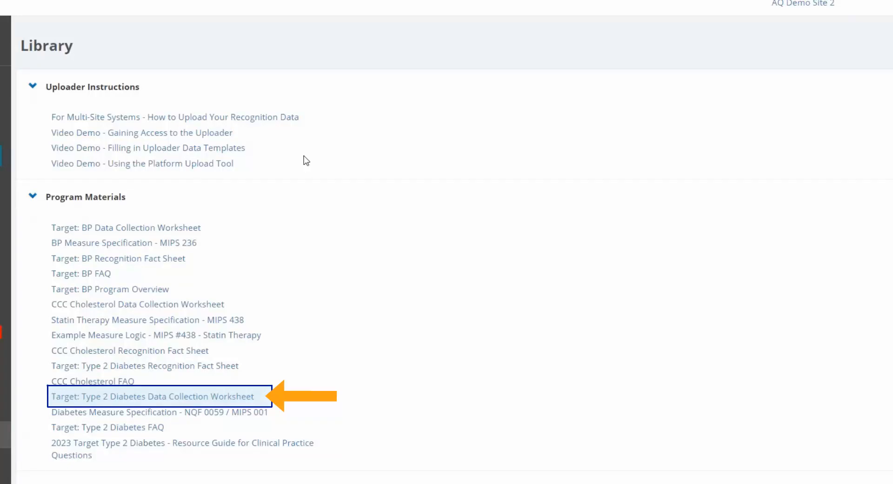
Download the Target: Type 2 Diabetes Data Collection Worksheet, open the PDF and read through to its payor group guidance
click(248, 397)
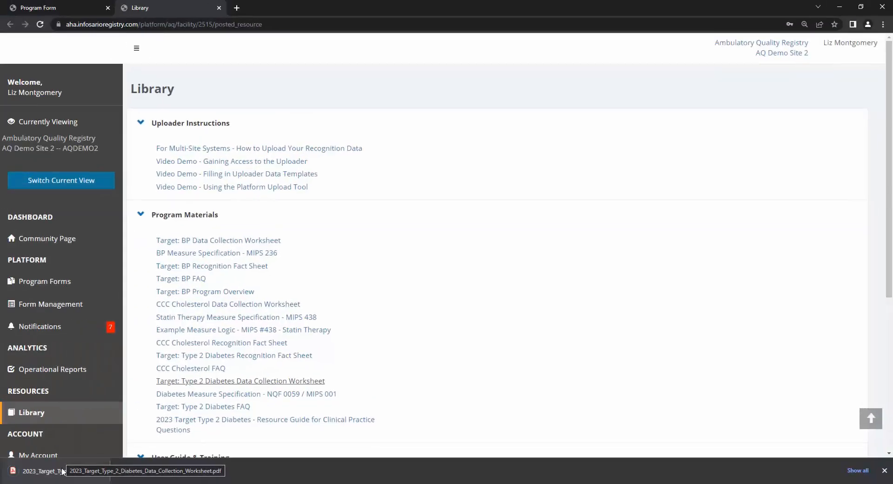
click(63, 471)
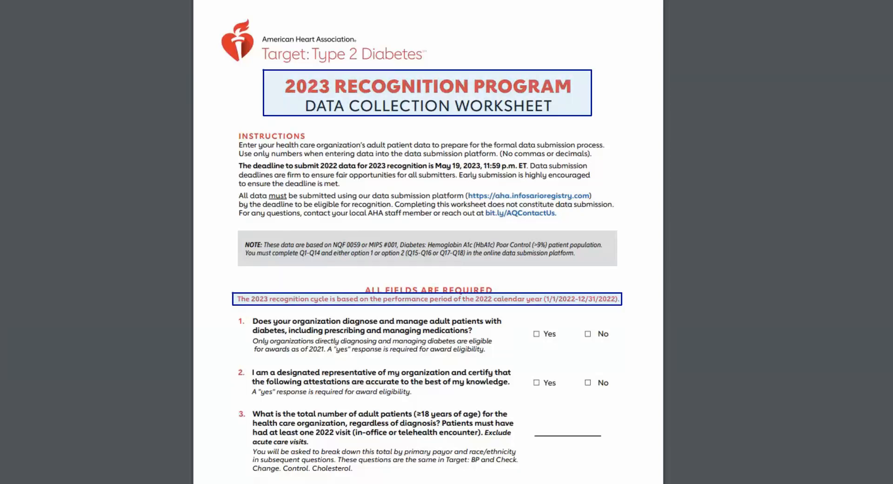
scroll(427, 242, down, 4)
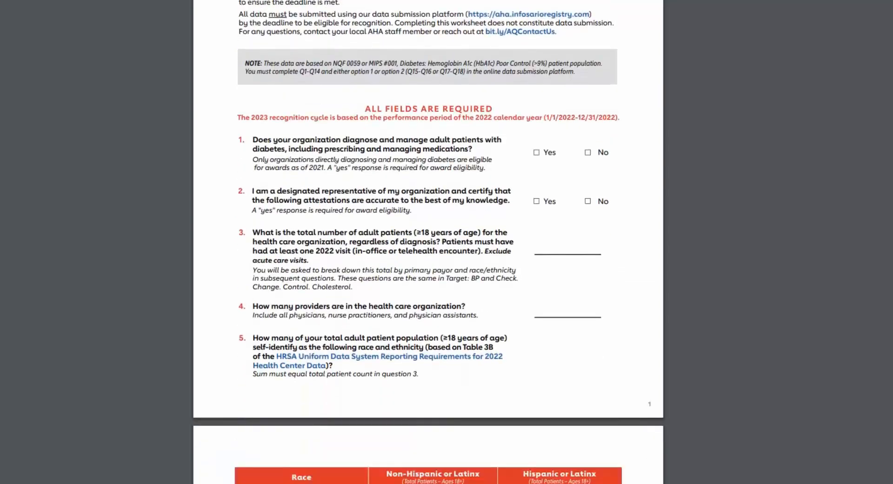
scroll(428, 242, down, 9)
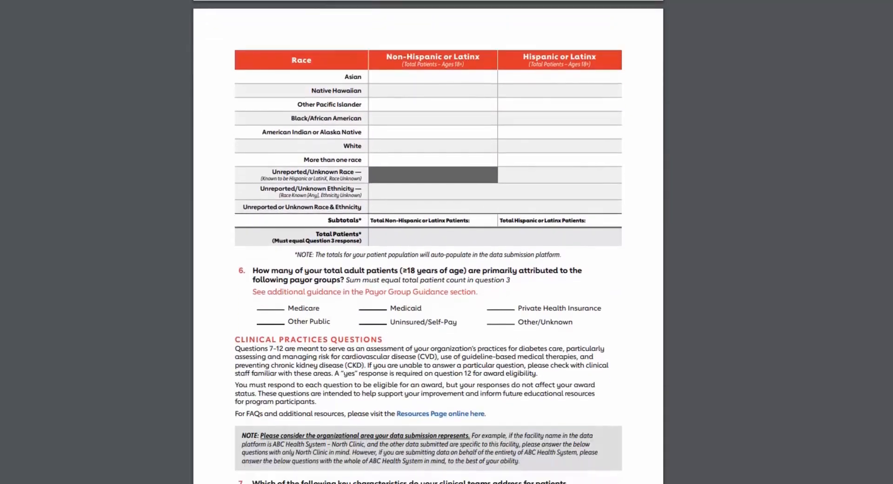
scroll(427, 241, down, 2)
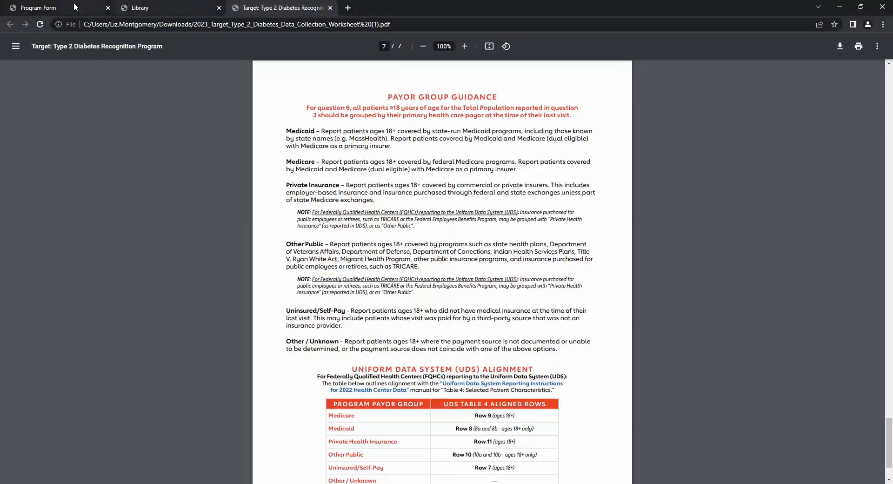
Go back to the program form and look over the Measure Submission section and the Participant Organizational Information questions
click(62, 7)
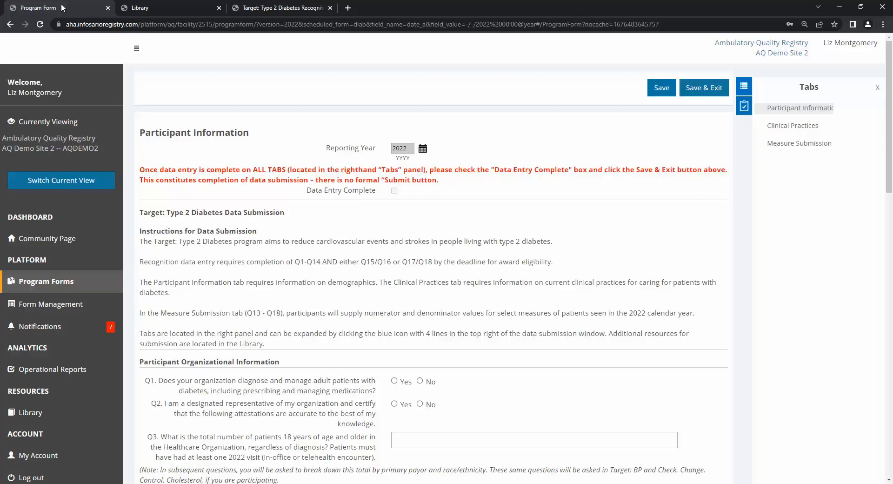
click(809, 142)
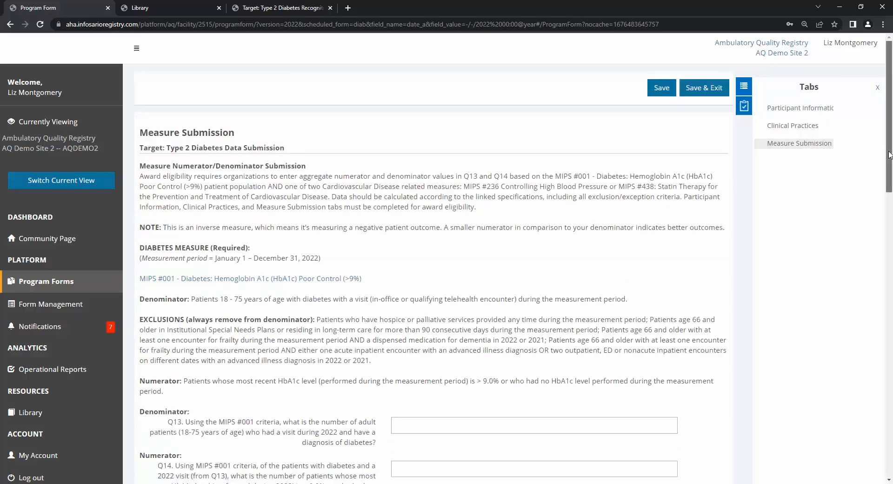
drag(888, 153, 861, 372)
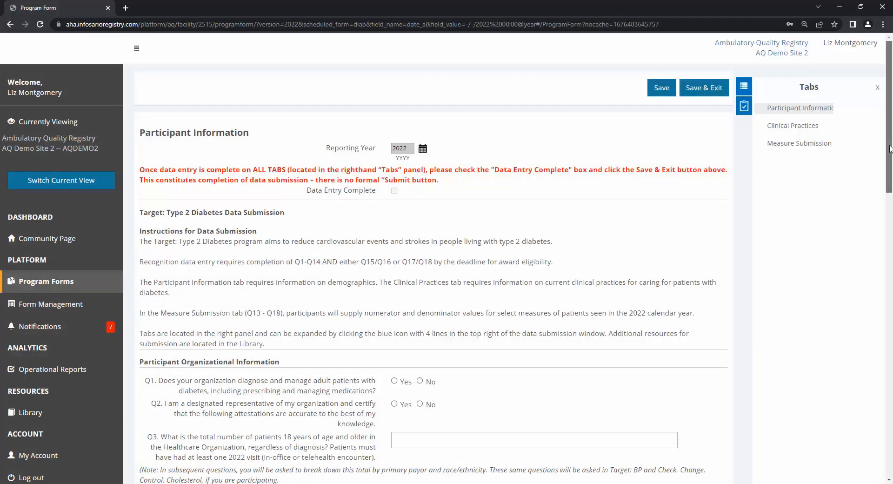
scroll(891, 151, down, 6)
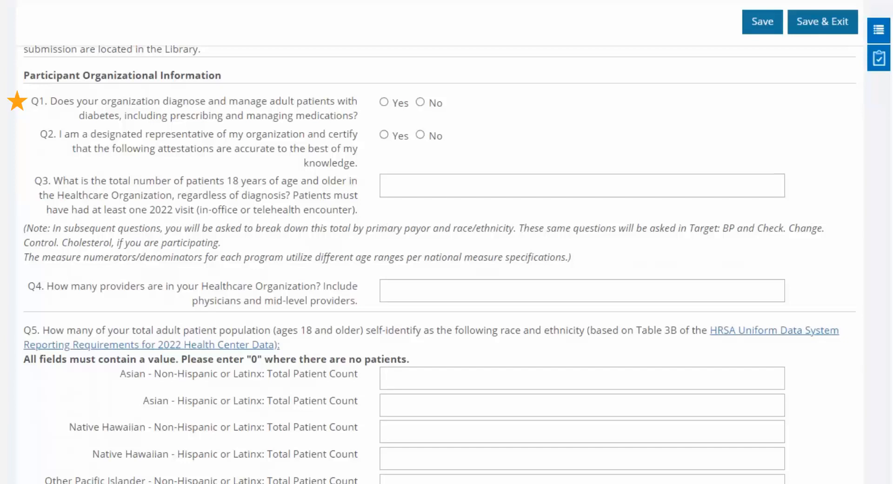
Answer Yes to Q1 and Q2, and enter 37155 adult patients for Q3 and 94 providers for Q4
click(401, 103)
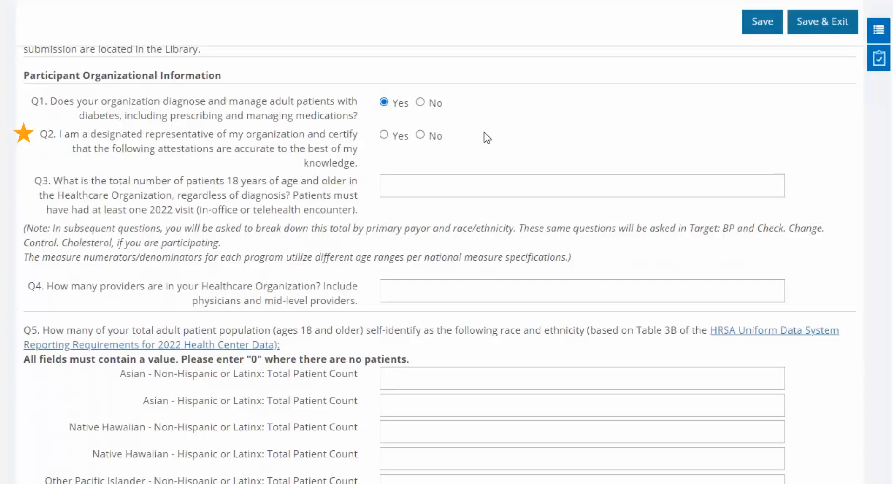
click(396, 137)
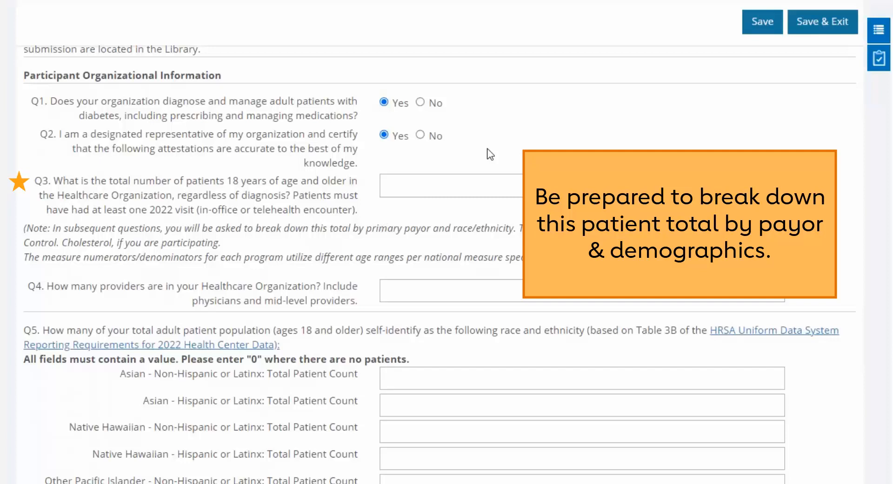
click(486, 182)
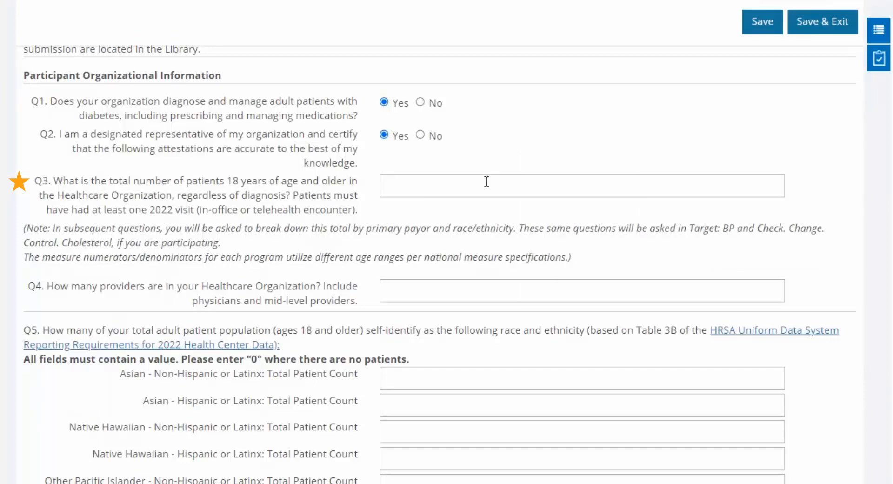
text(37155)
click(488, 285)
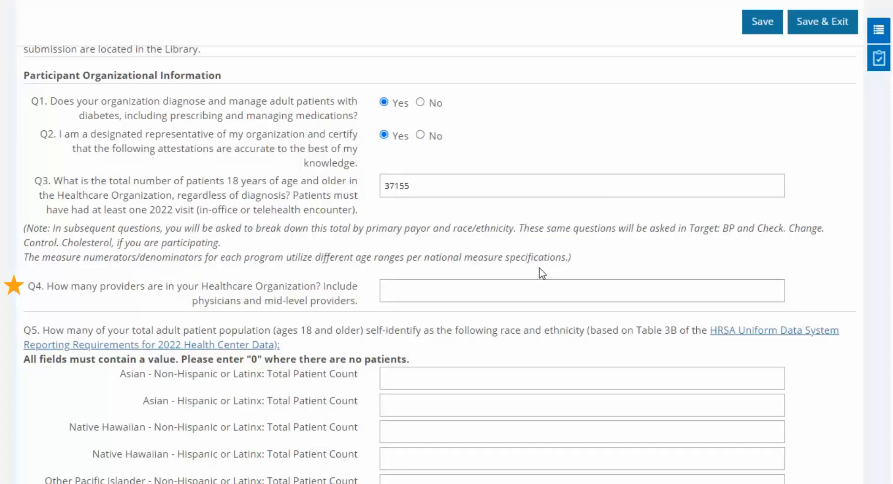
text(94)
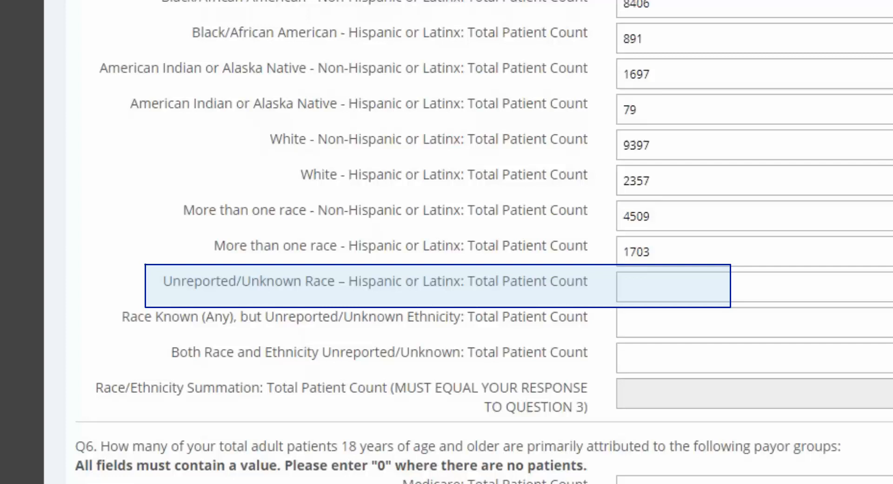
Complete Q5 with 32 for unreported race, Hispanic or Latinx, 25 for known race with unreported ethnicity, and 29 for both unreported
click(864, 296)
text(3)
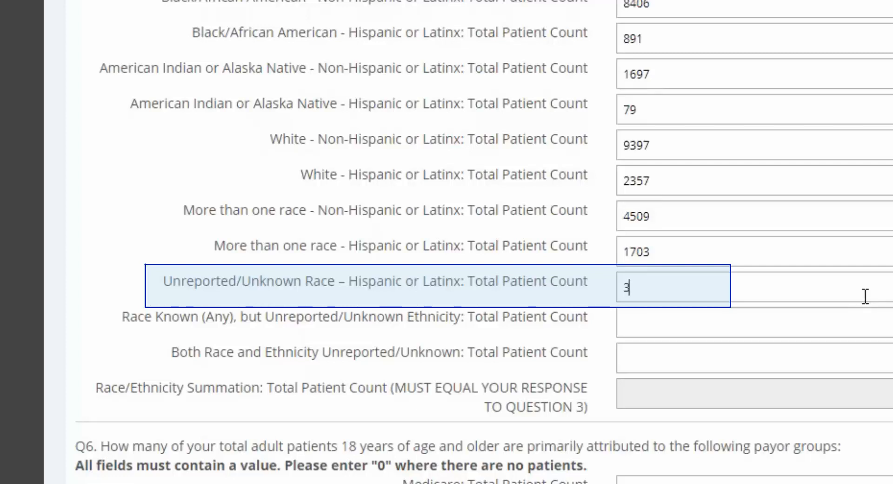
text(2)
click(868, 323)
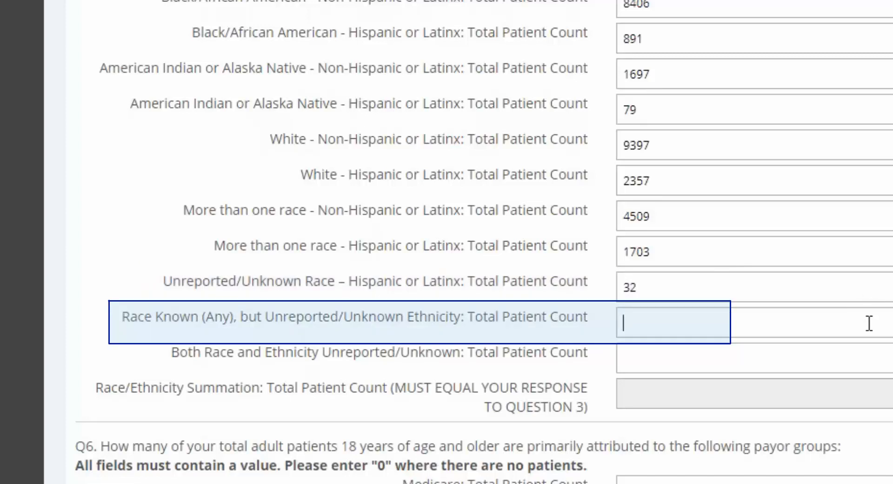
text(25)
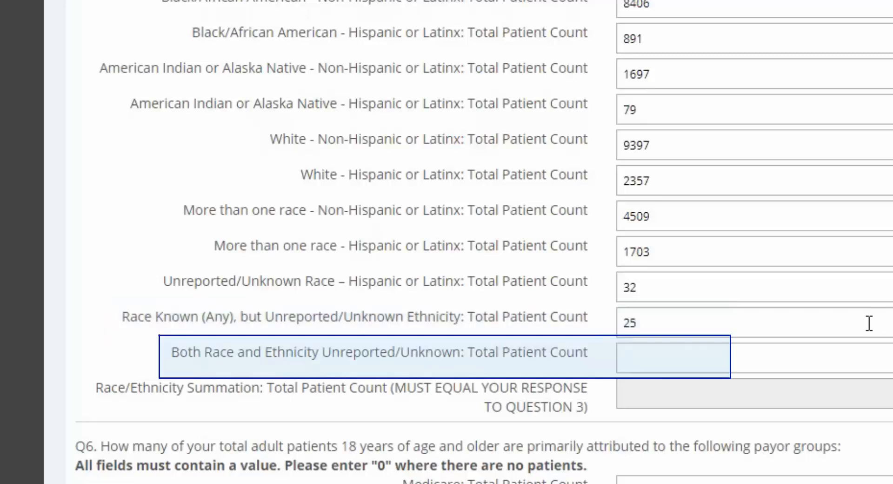
click(882, 345)
text(29)
key(Tab)
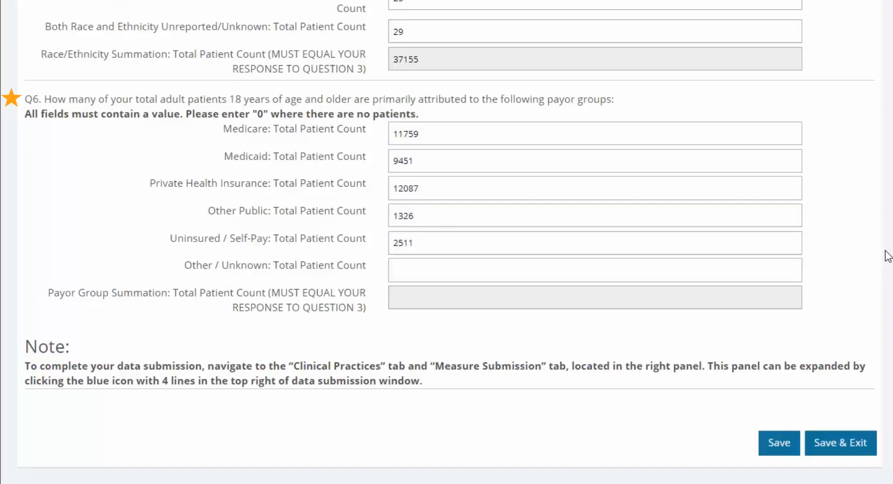
Enter 21 as the Other / Unknown patient count in the Q6 payor group breakdown
click(749, 263)
text(2)
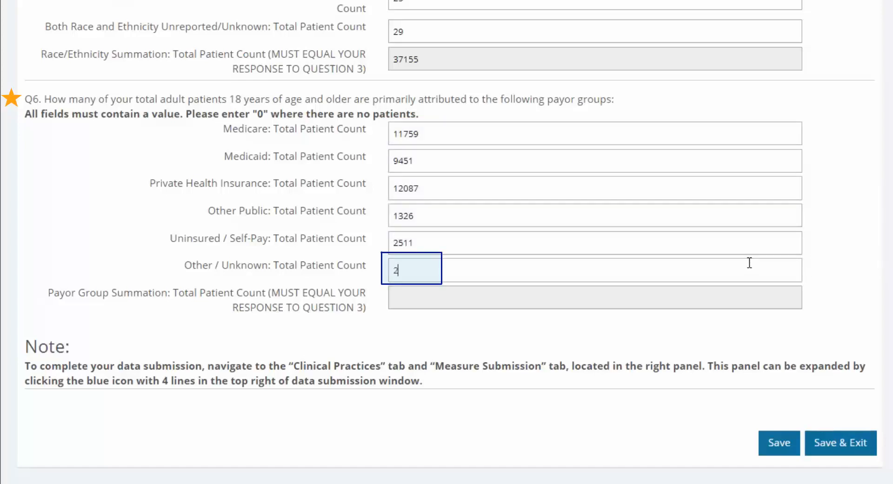
text(1)
click(866, 276)
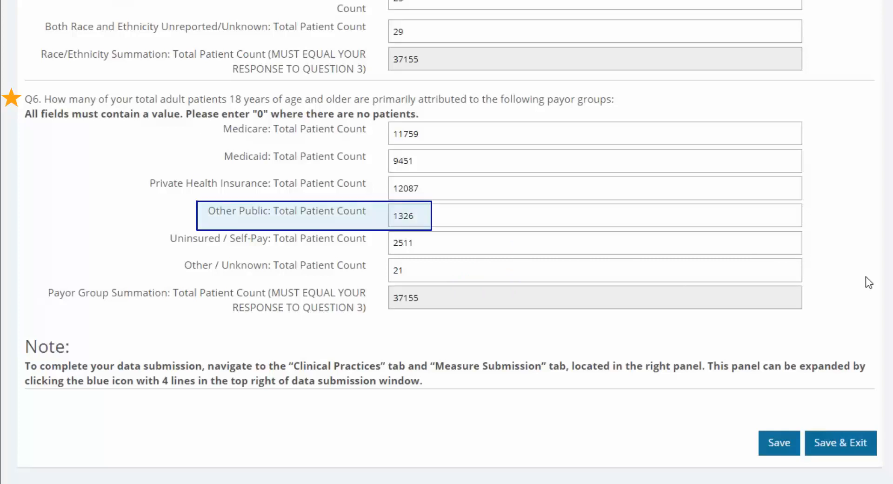
Change the Other Public patient count in Q6 to 0 and try to save the form
drag(464, 222, 302, 216)
key(BackSpace)
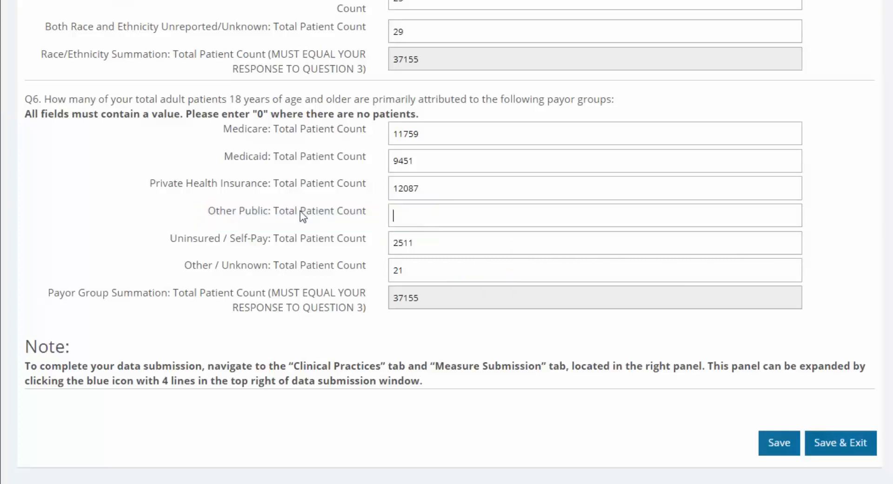
text(0)
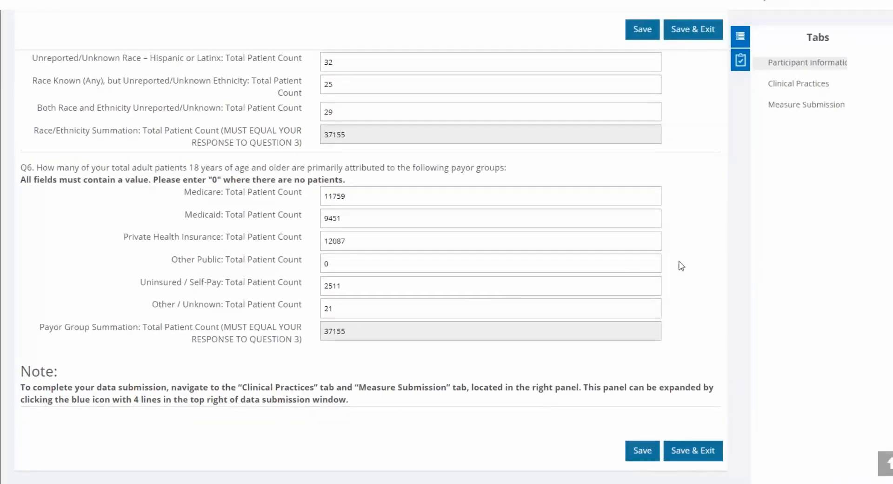
scroll(371, 260, up, 10)
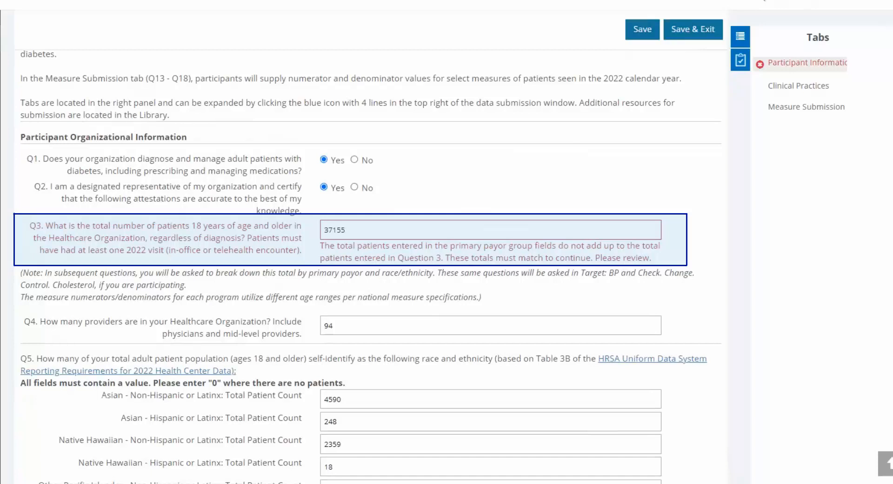
click(651, 32)
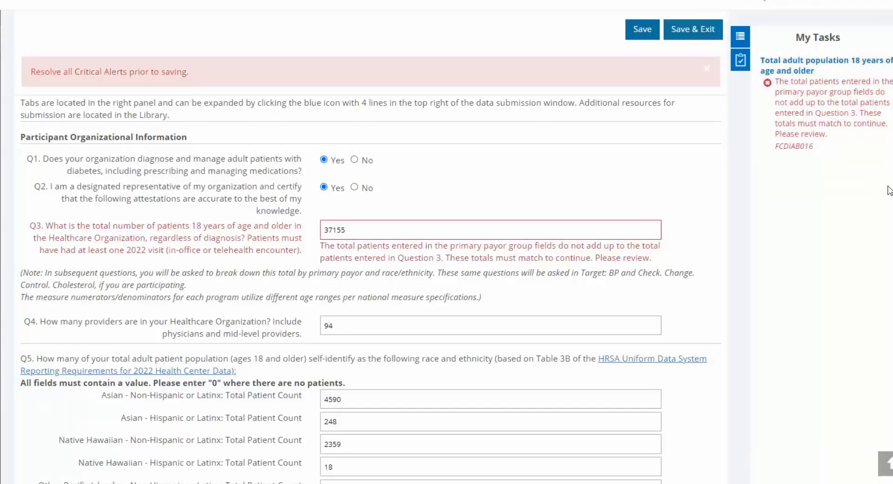
Clear the Other Public patient count in Q6, then save the form and dismiss the critical alert banner
scroll(888, 191, down, 5)
scroll(886, 358, down, 7)
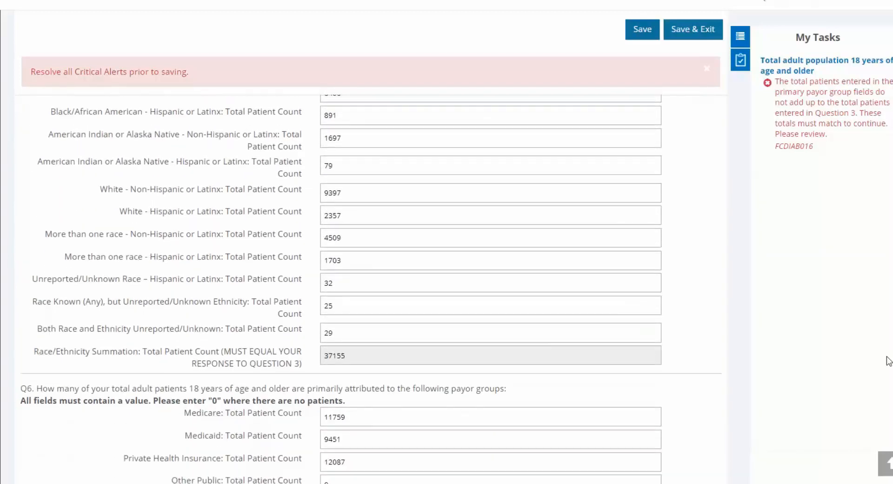
drag(330, 340, 319, 344)
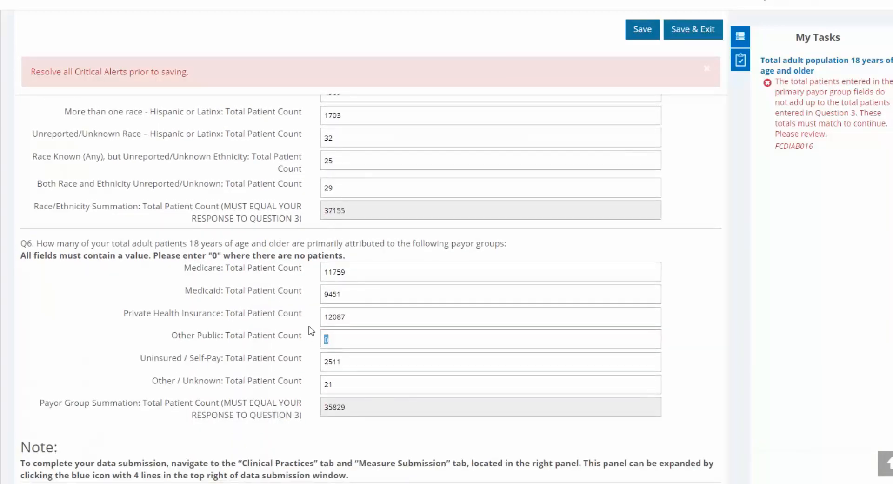
key(BackSpace)
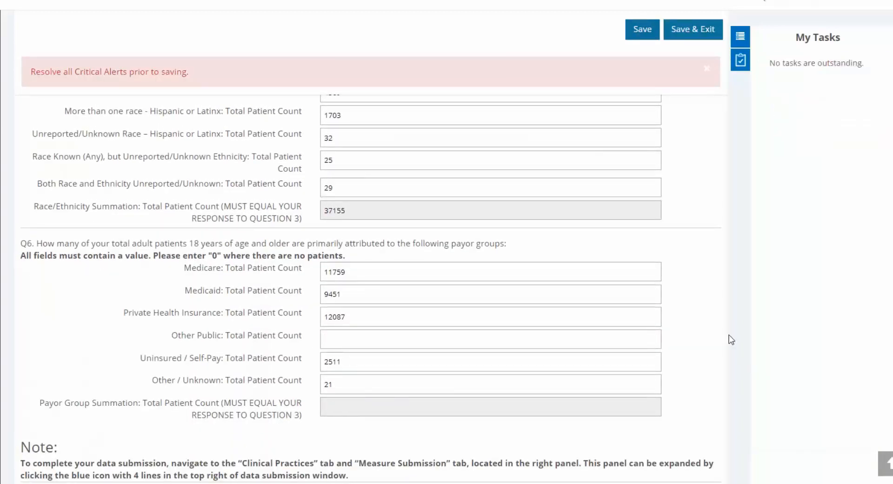
click(658, 31)
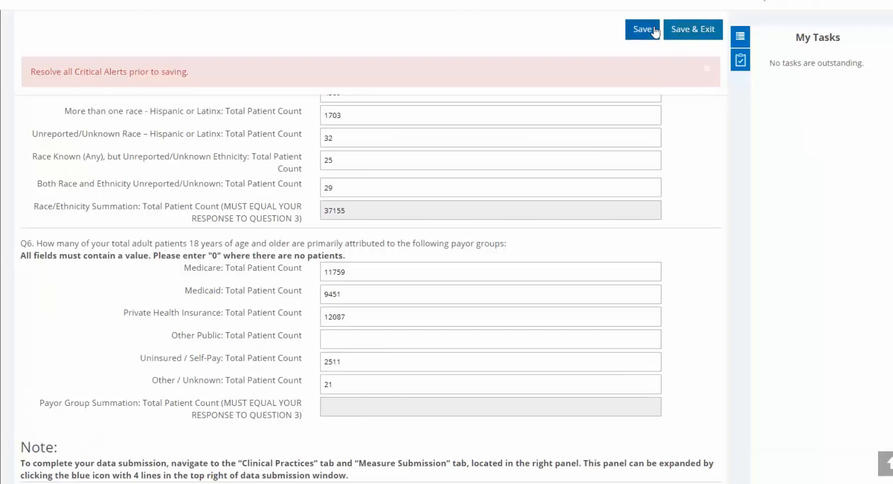
click(706, 70)
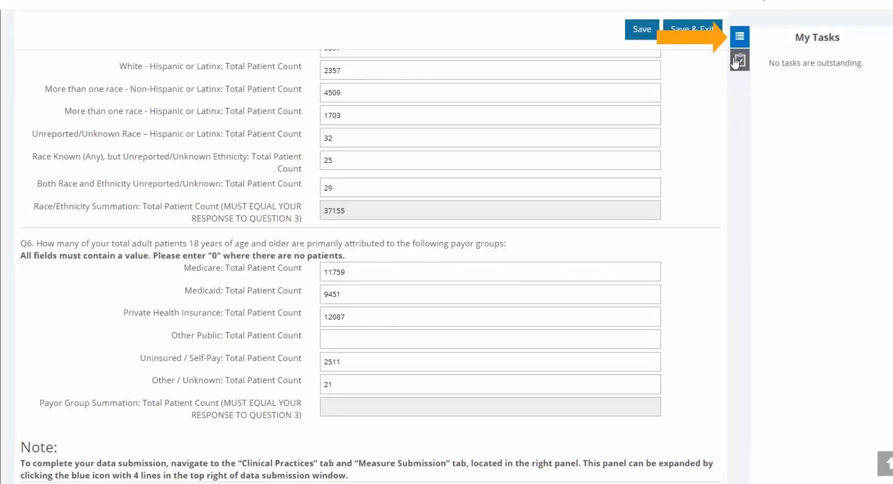
Open the Clinical Practices section and look over its guidance and questions Q7 through Q12
click(741, 42)
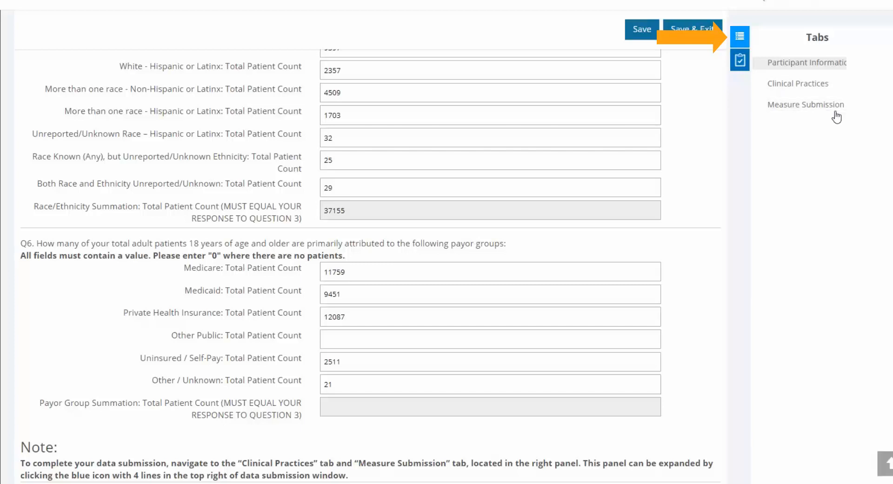
click(835, 87)
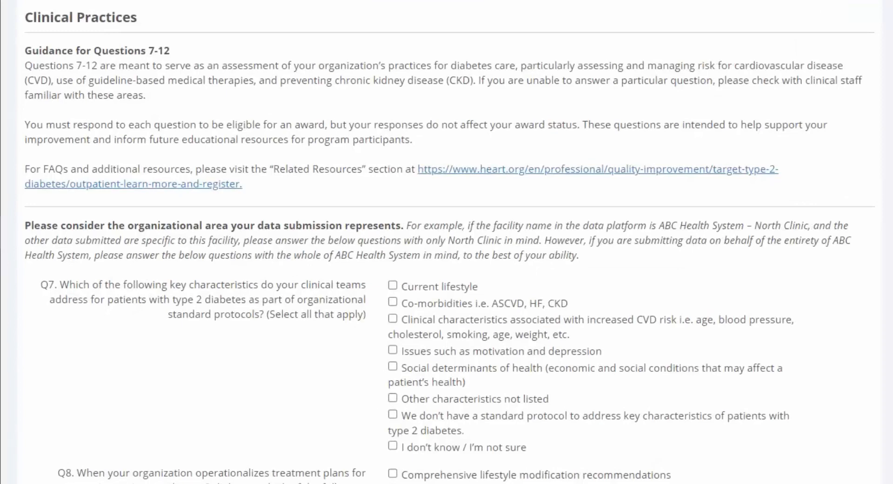
scroll(446, 241, down, 7)
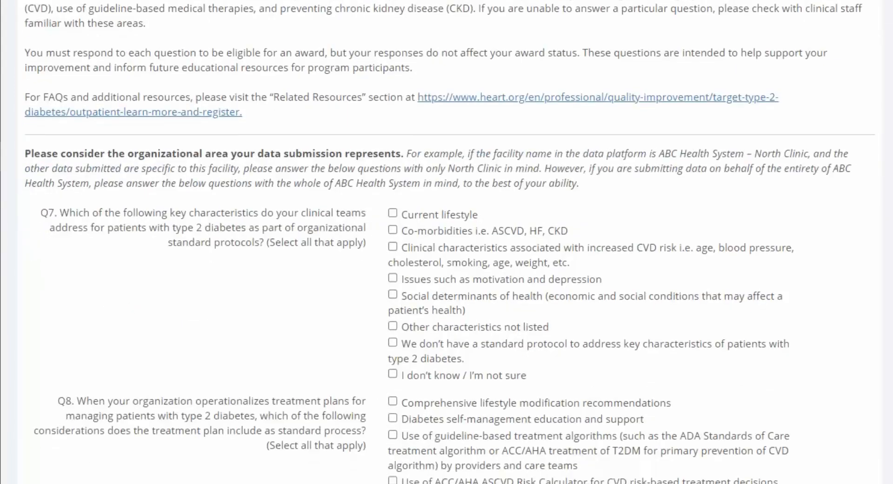
scroll(447, 242, down, 5)
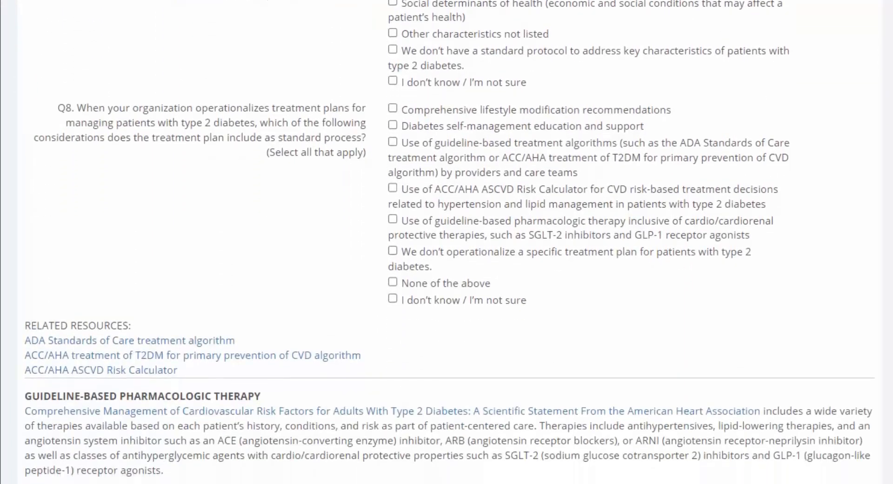
scroll(447, 241, down, 6)
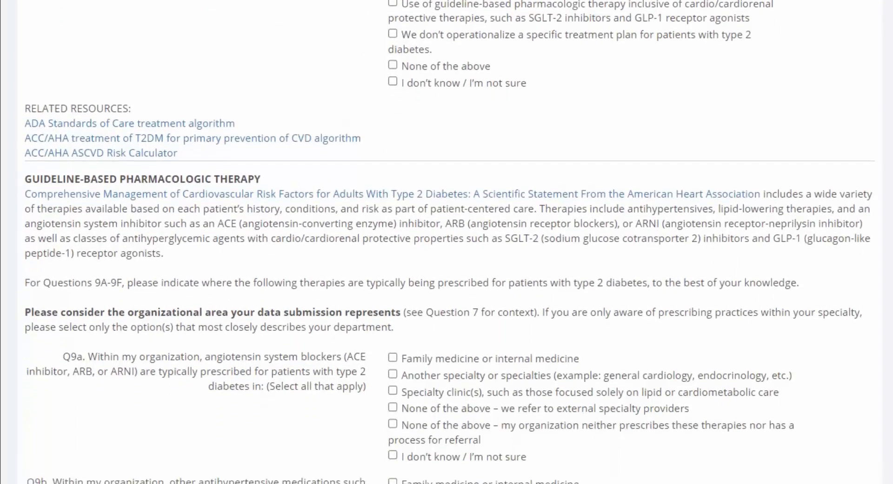
scroll(446, 242, down, 8)
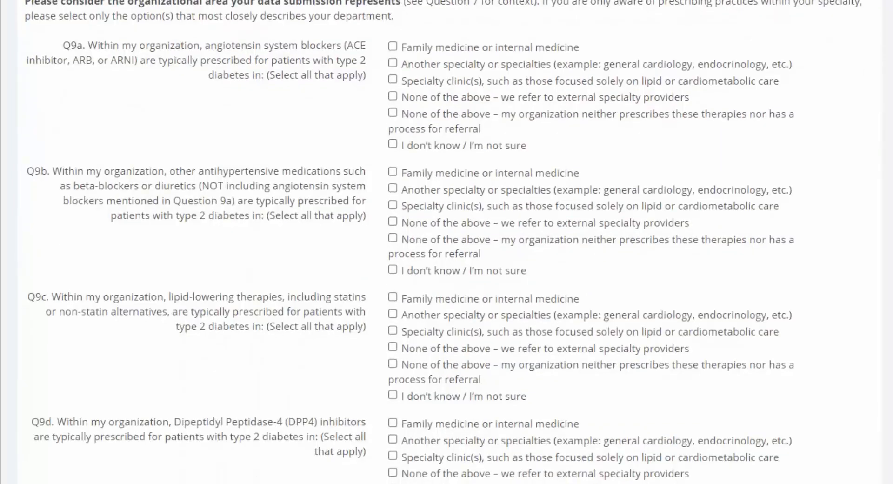
scroll(446, 242, down, 5)
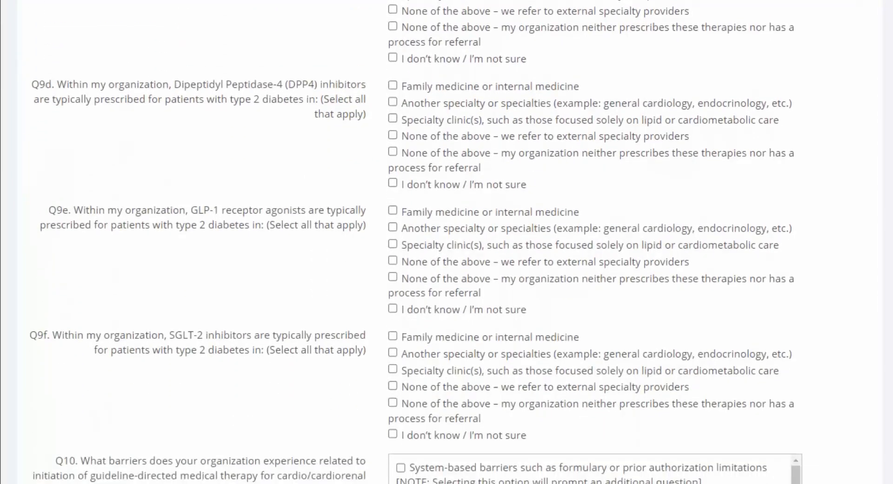
scroll(446, 242, down, 6)
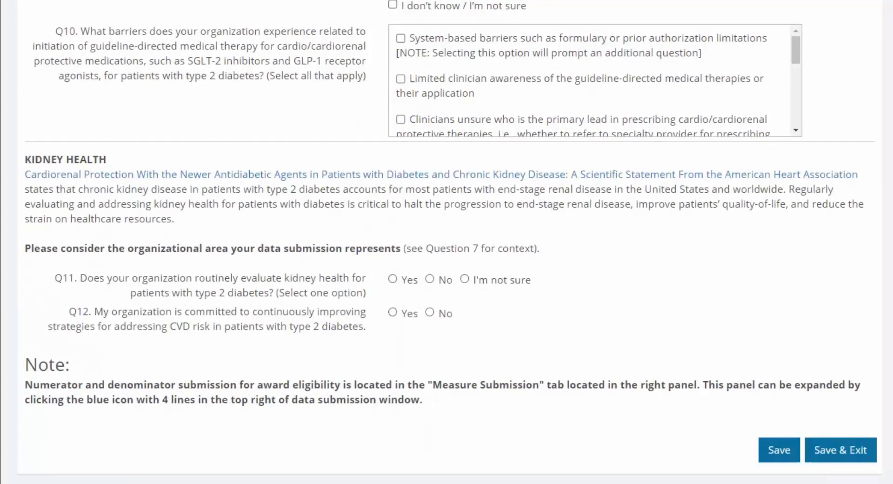
scroll(447, 242, up, 20)
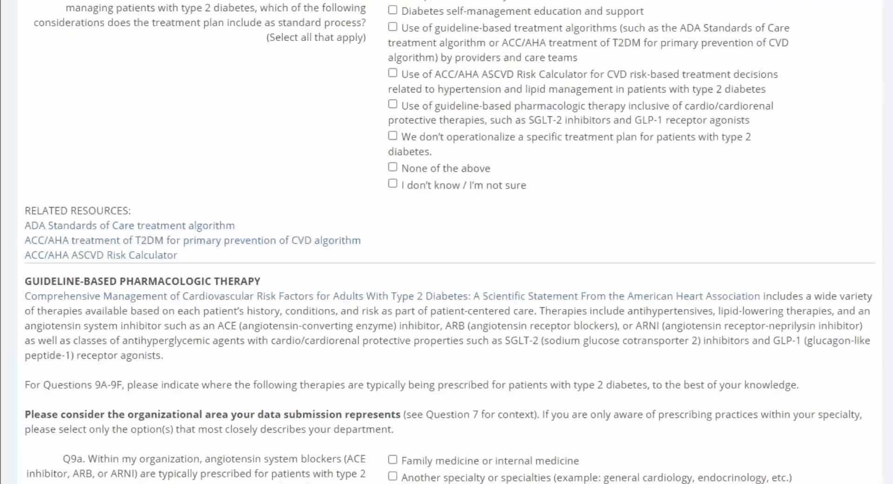
scroll(447, 242, up, 4)
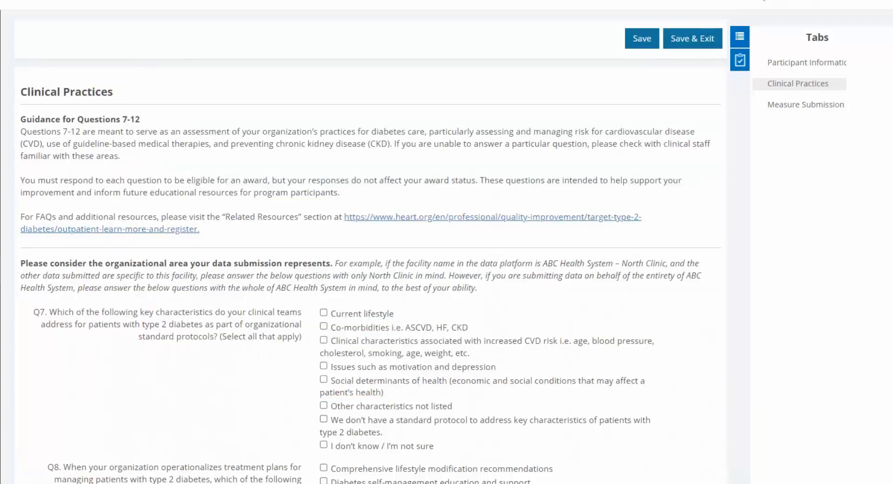
For Q7, select current lifestyle, co-morbidities, clinical characteristics associated with increased CVD risk, and social determinants of health
scroll(367, 265, down, 5)
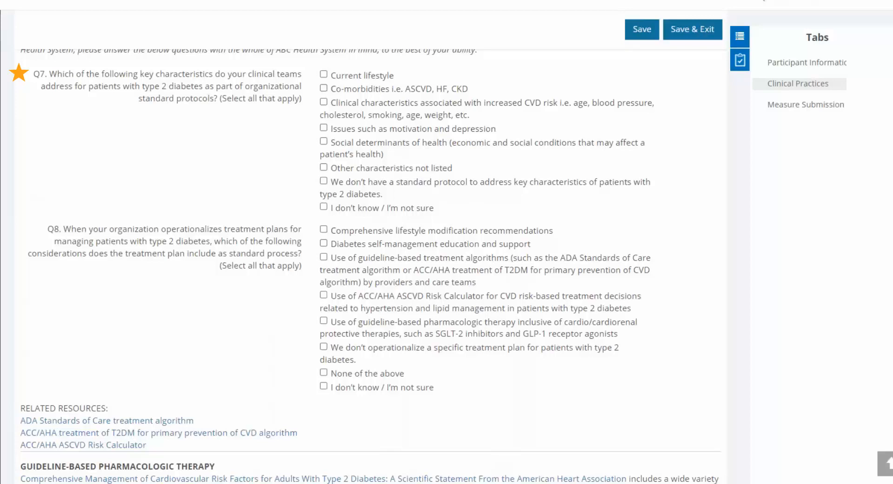
click(374, 77)
click(382, 93)
click(382, 106)
click(381, 149)
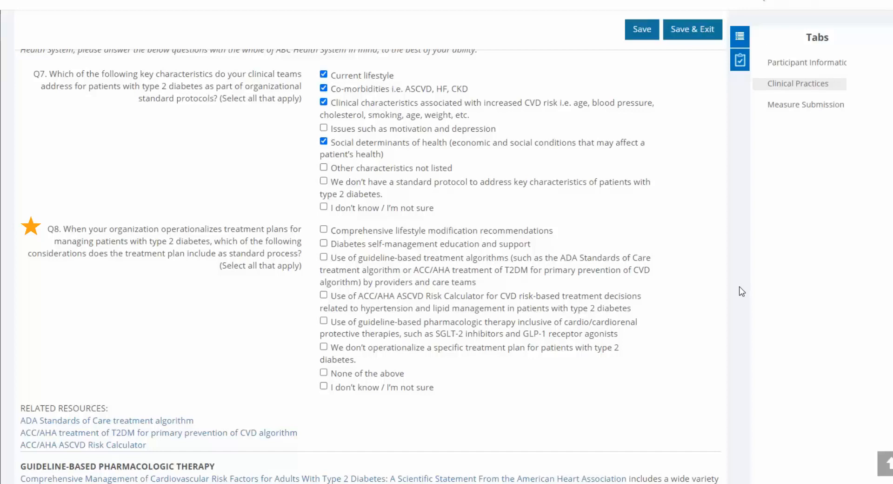
For Q8, select guideline-based treatment algorithms, the ACC/AHA ASCVD Risk Calculator, and guideline-based pharmacologic therapy
click(384, 268)
click(380, 296)
click(377, 339)
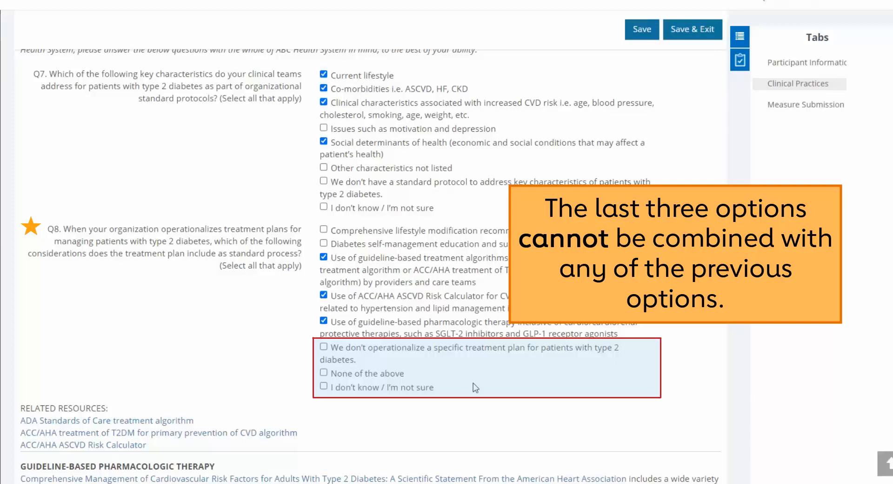
For Q10, select system-based barriers such as formulary or prior authorization limitations, with medications not on formulary as the accessibility factor
scroll(444, 239, down, 7)
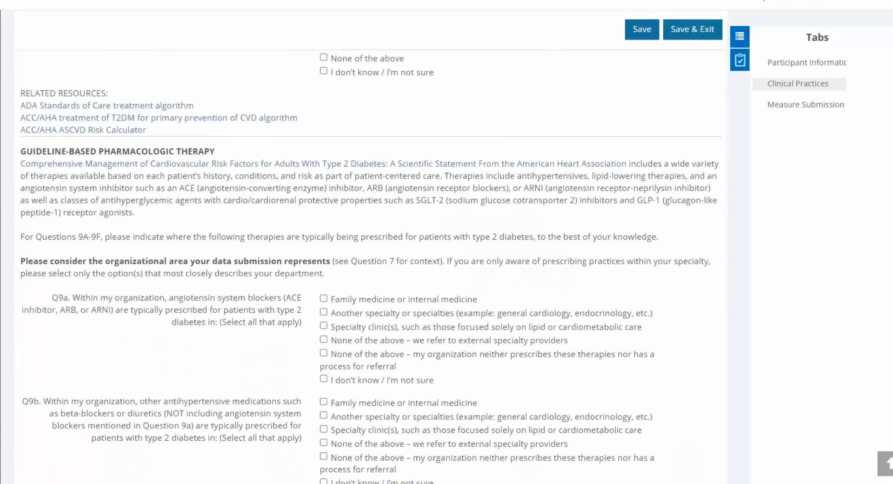
scroll(370, 266, down, 2)
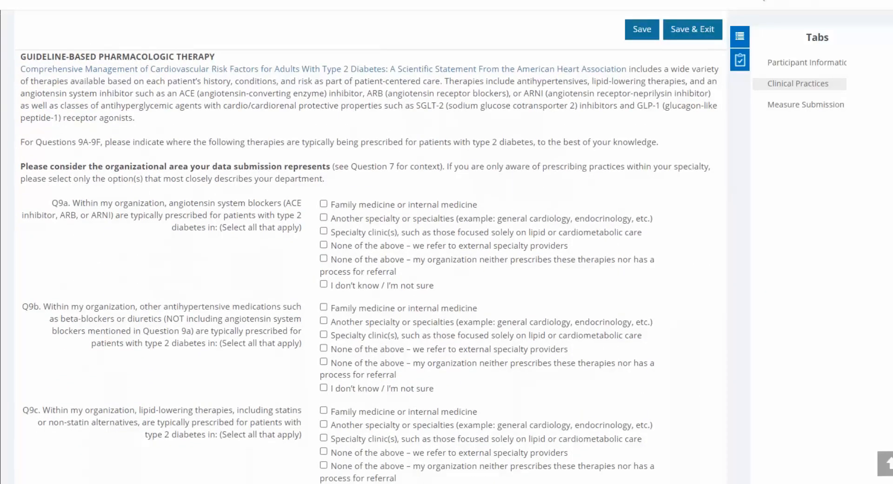
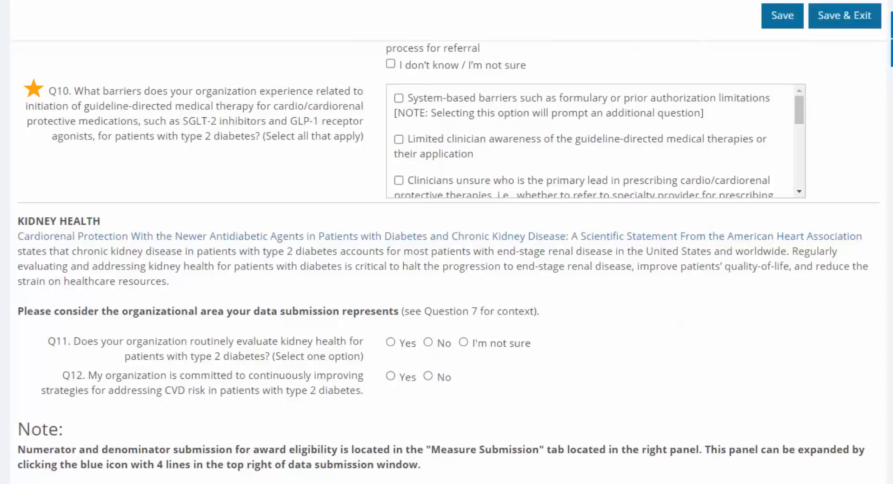
click(715, 113)
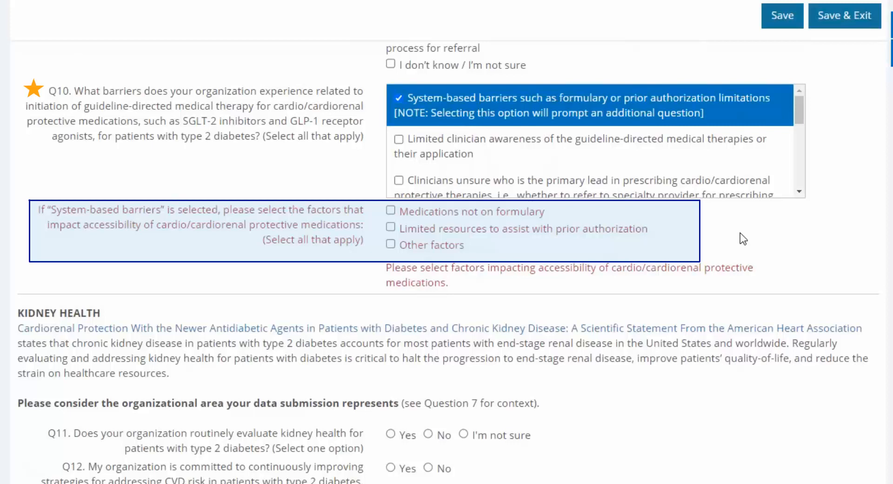
click(437, 215)
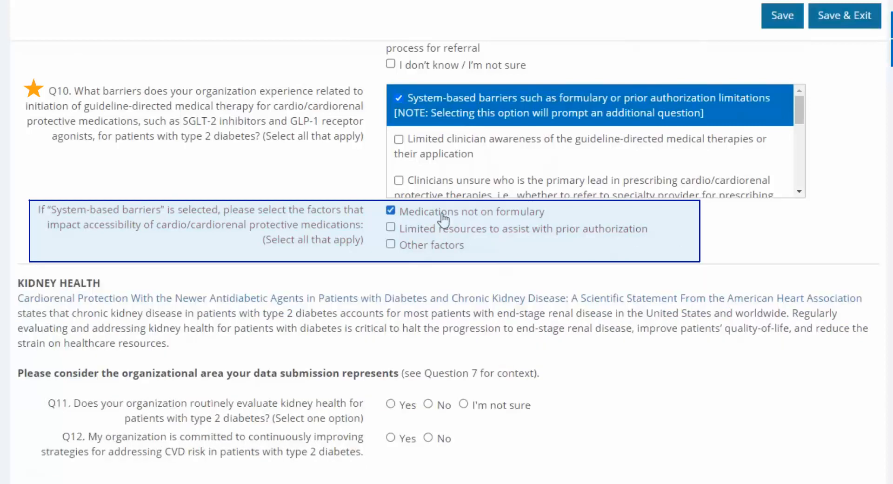
drag(797, 103, 803, 172)
click(698, 147)
click(690, 173)
click(688, 142)
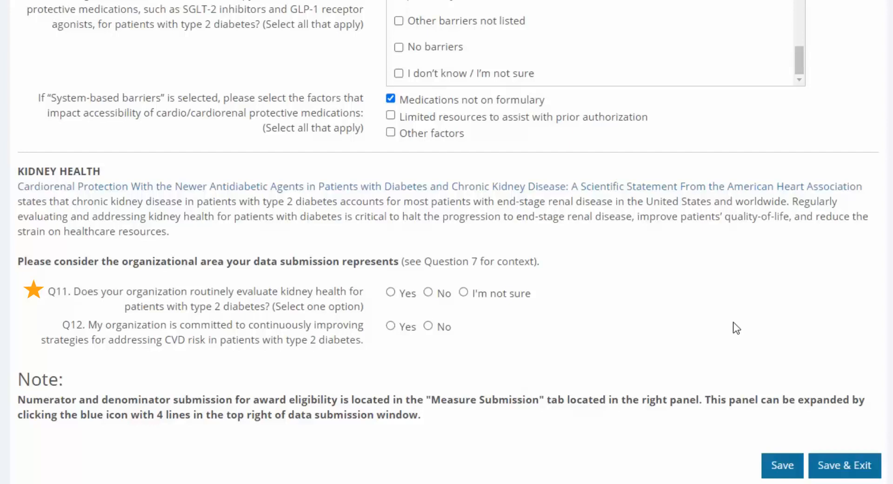
Answer Yes to Q11 and select eGFR and uACR assessments at least once per year, per patient, as the kidney health processes
click(405, 293)
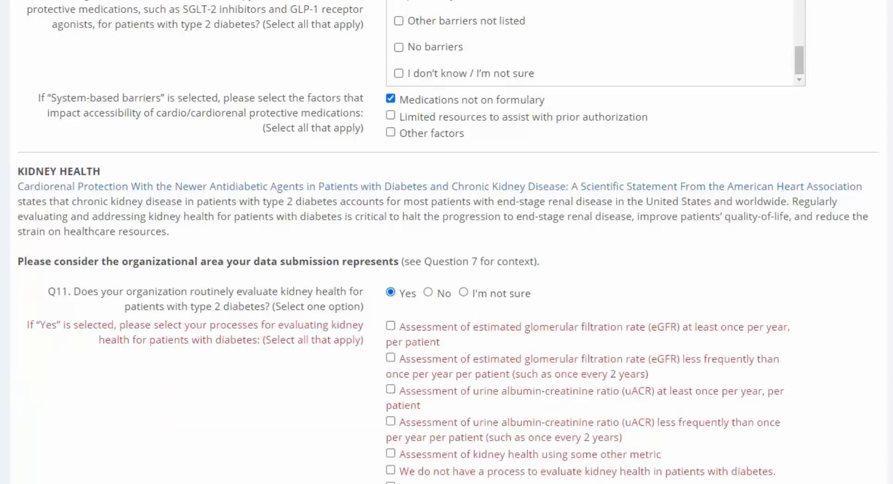
scroll(447, 242, down, 3)
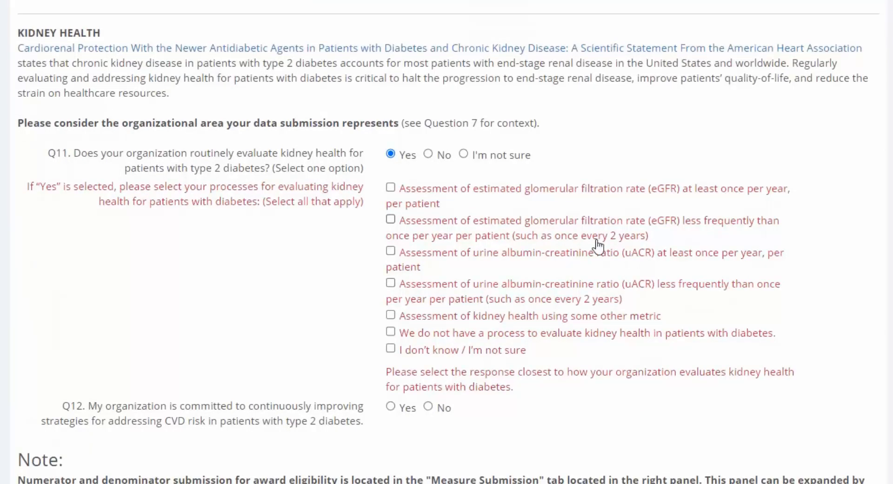
click(590, 196)
click(562, 256)
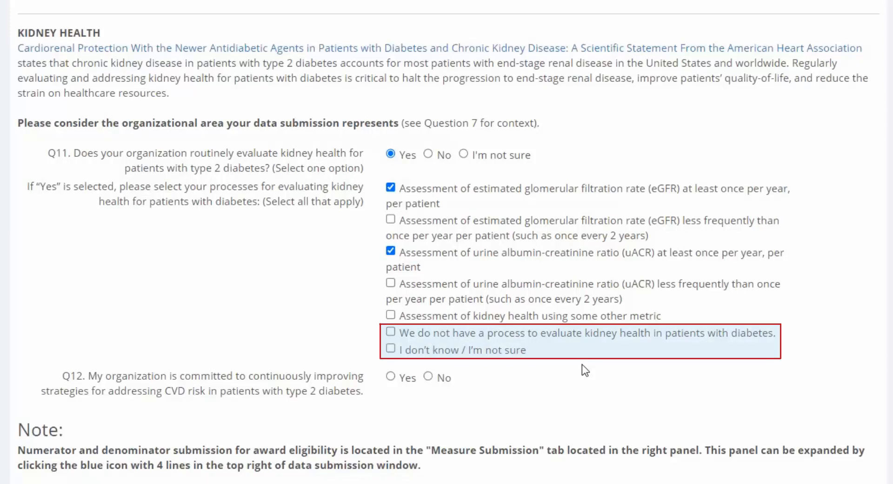
click(577, 333)
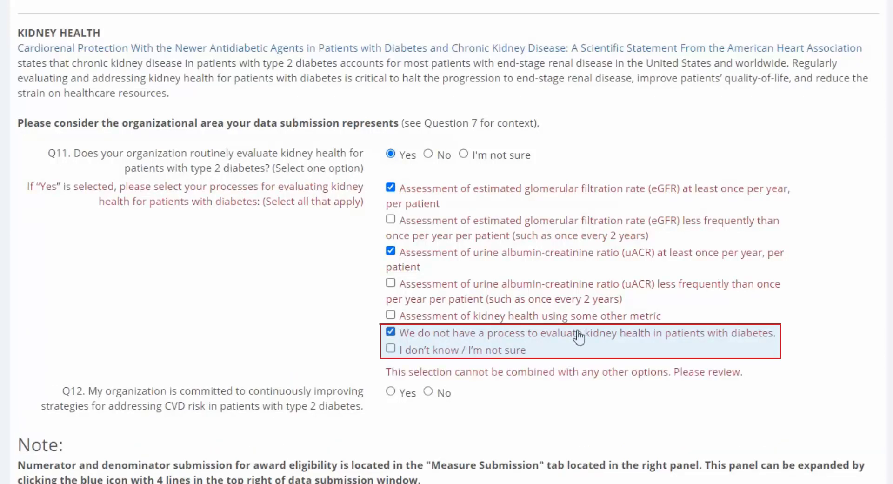
click(578, 334)
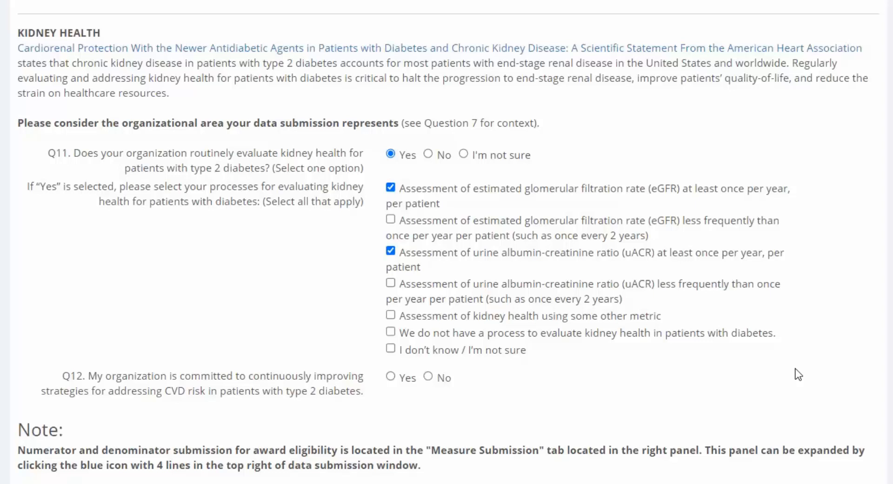
Answer Yes to Q12 on commitment to improving CVD risk strategies, save the form and dismiss the save notice
scroll(515, 332, down, 1)
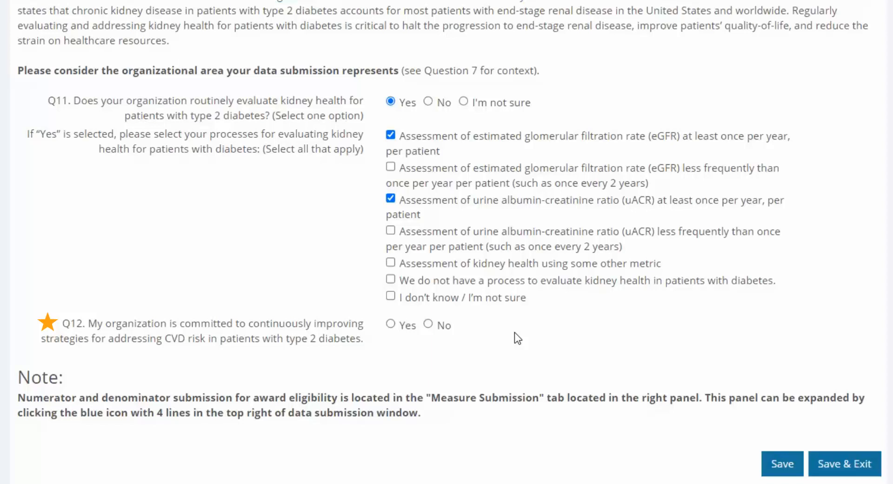
click(406, 326)
click(439, 325)
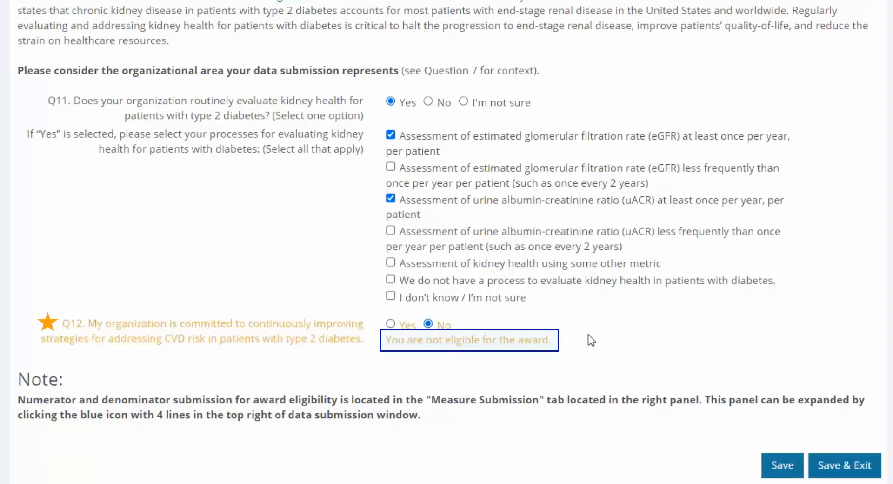
click(394, 327)
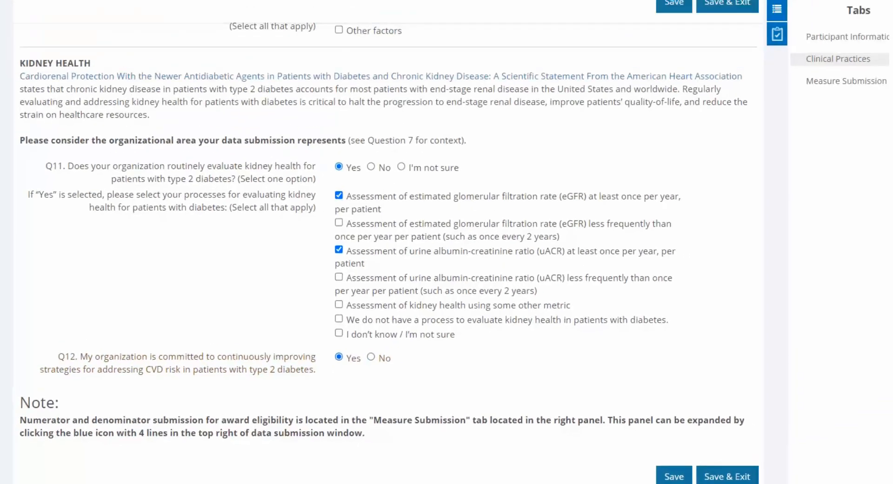
click(652, 31)
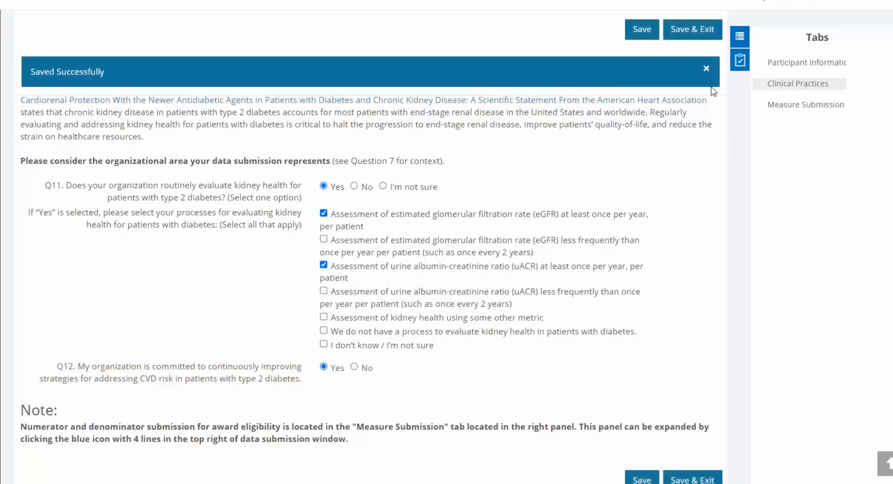
click(710, 71)
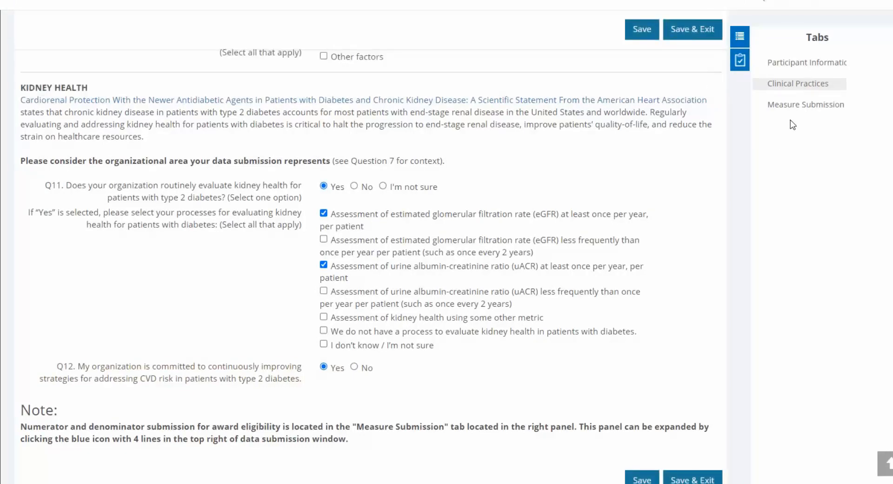
In the Measure Submission section, enter 8252 as the Q13 denominator and 2326 as the Q14 numerator for MIPS #001
click(801, 104)
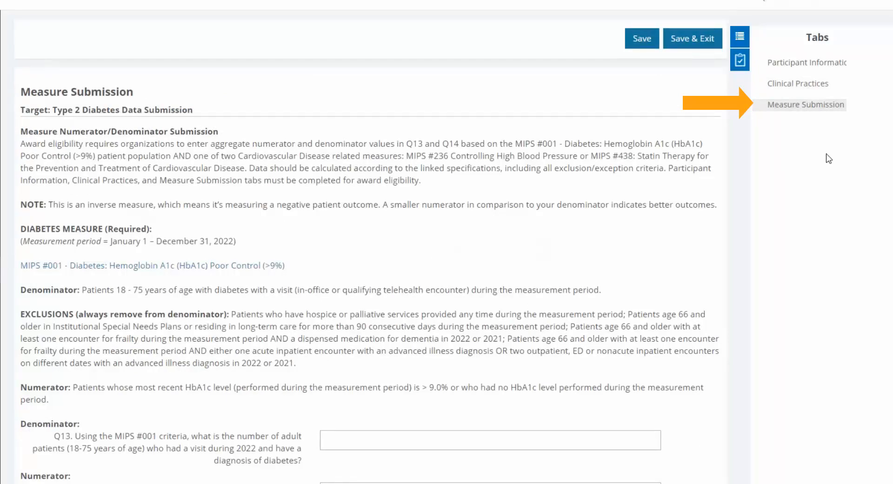
scroll(828, 159, down, 3)
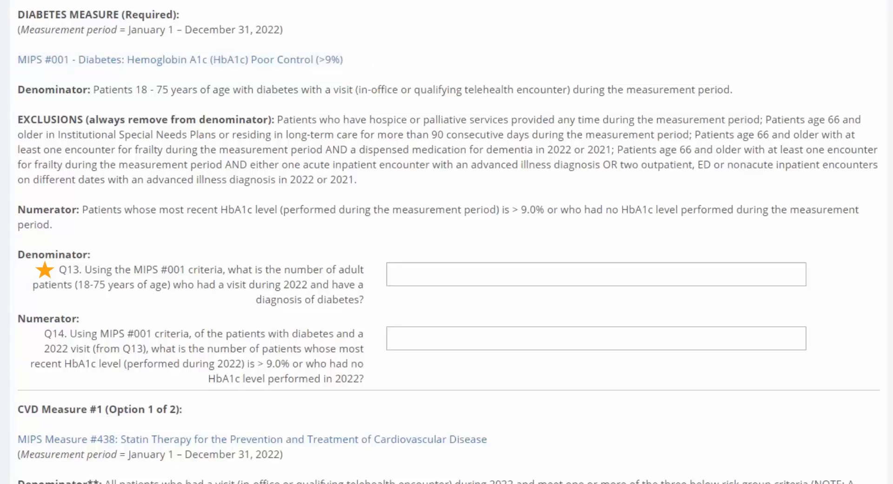
click(770, 277)
text(8252)
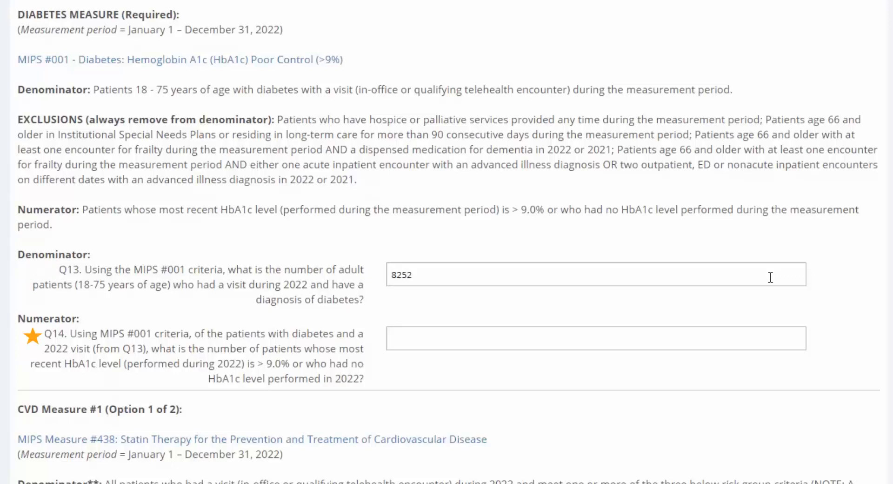
click(774, 330)
click(774, 329)
text(2326)
For CVD Measure #2 (MIPS #236), enter 23991 as the Q17 denominator and 17454 as the Q18 numerator
scroll(480, 204, down, 6)
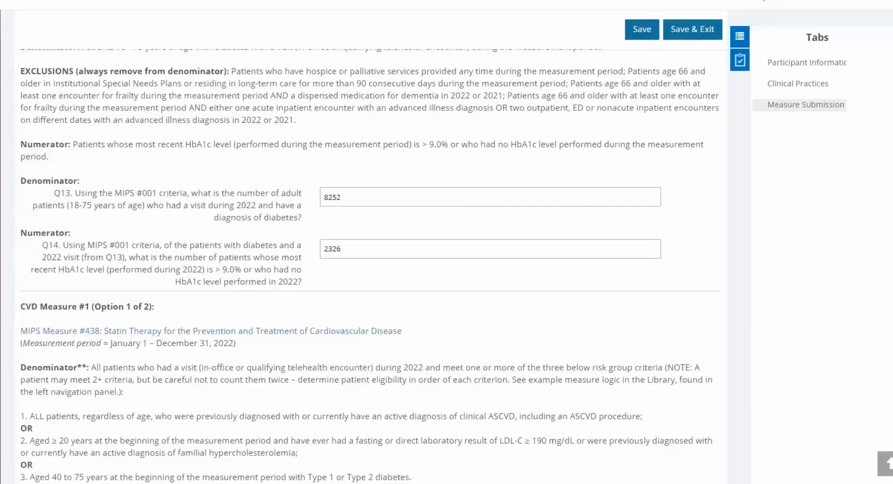
scroll(370, 266, down, 1)
scroll(370, 267, down, 1)
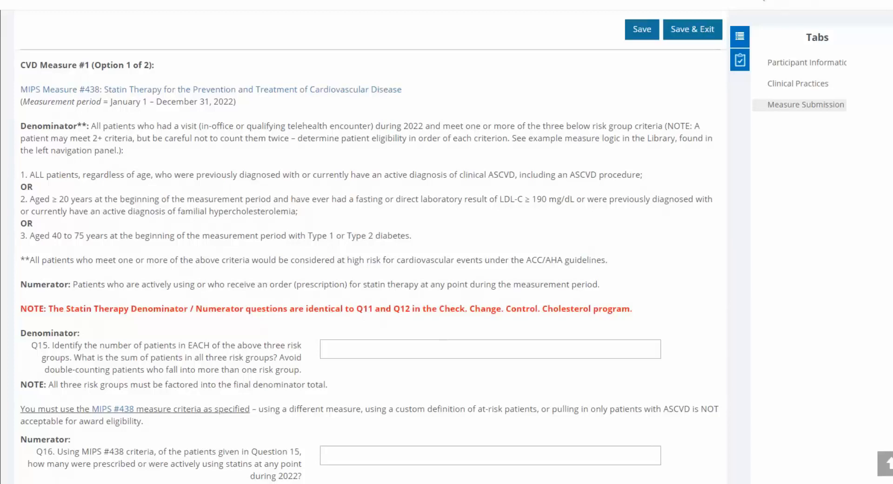
scroll(368, 265, down, 9)
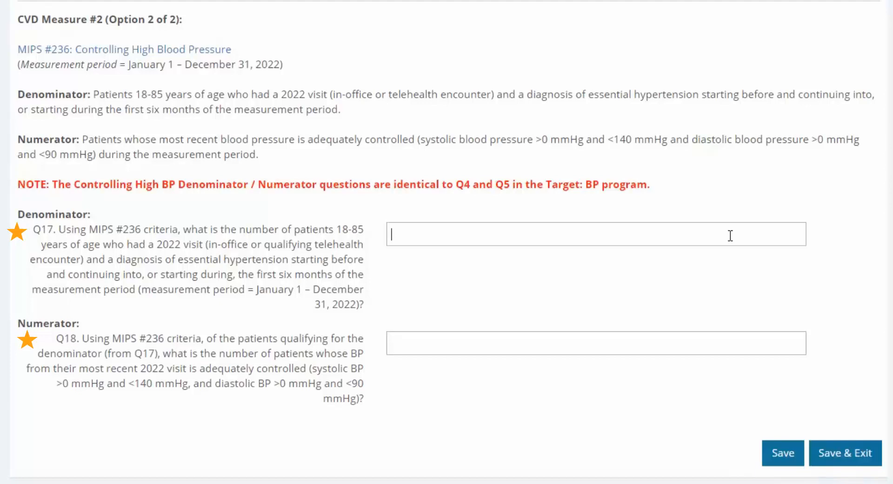
text(23991)
click(724, 349)
text(17454)
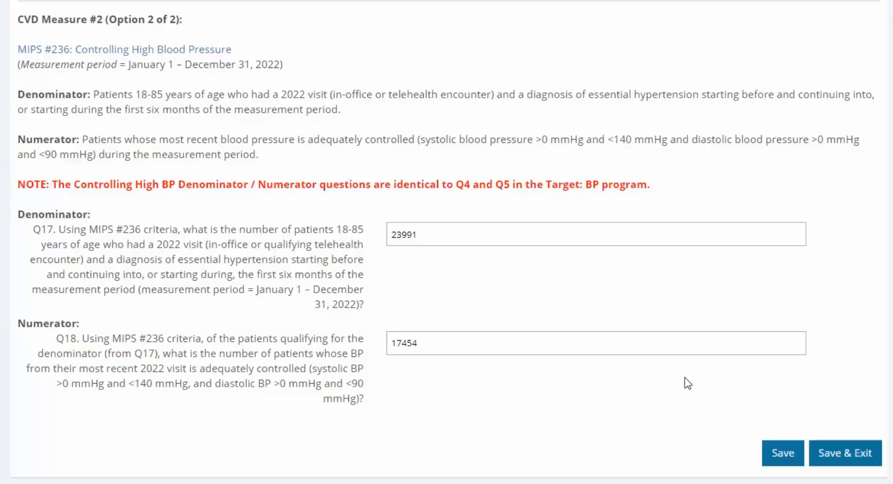
Return to Participant Information and set the Other Public total patient count in Q6 to 1326
scroll(576, 279, down, 1)
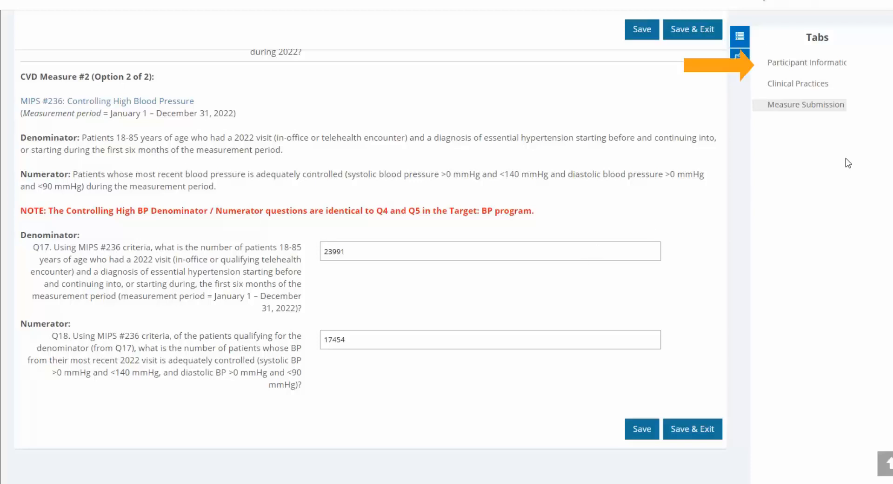
click(841, 63)
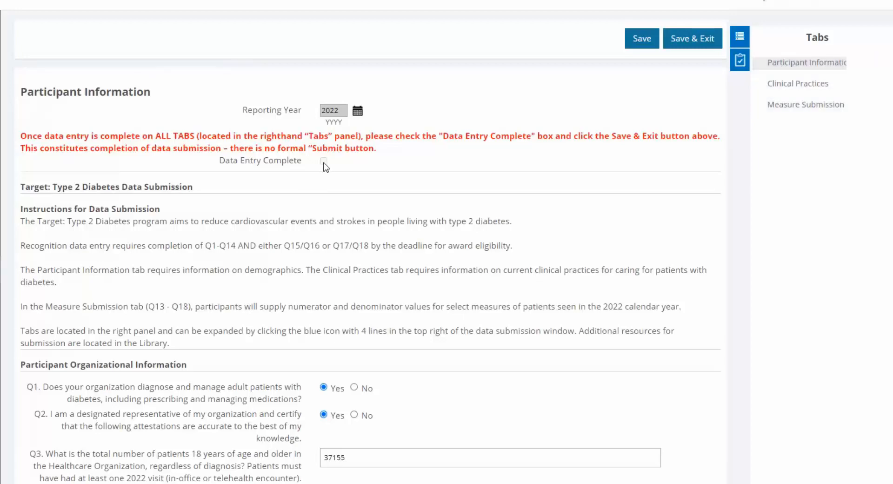
scroll(883, 221, down, 15)
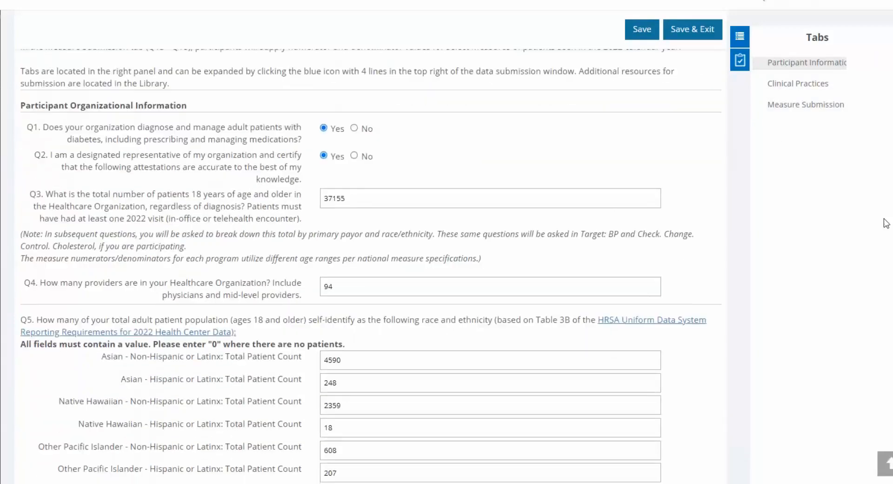
scroll(868, 377, down, 3)
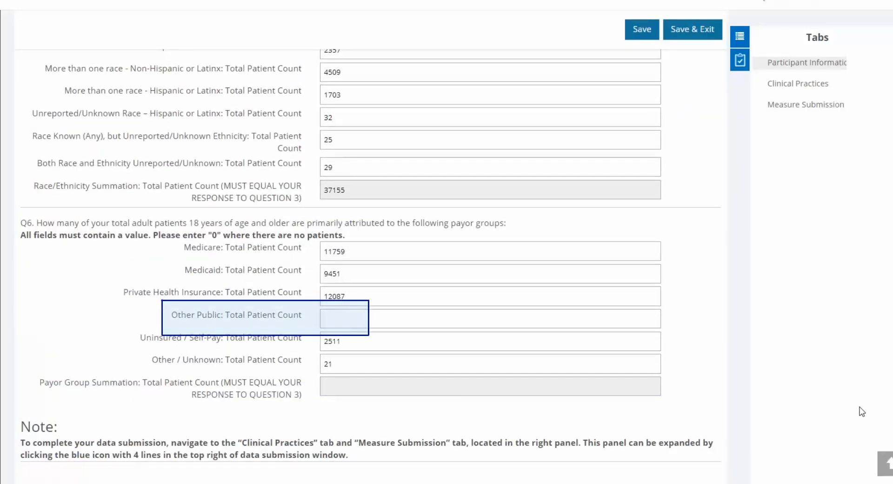
click(425, 318)
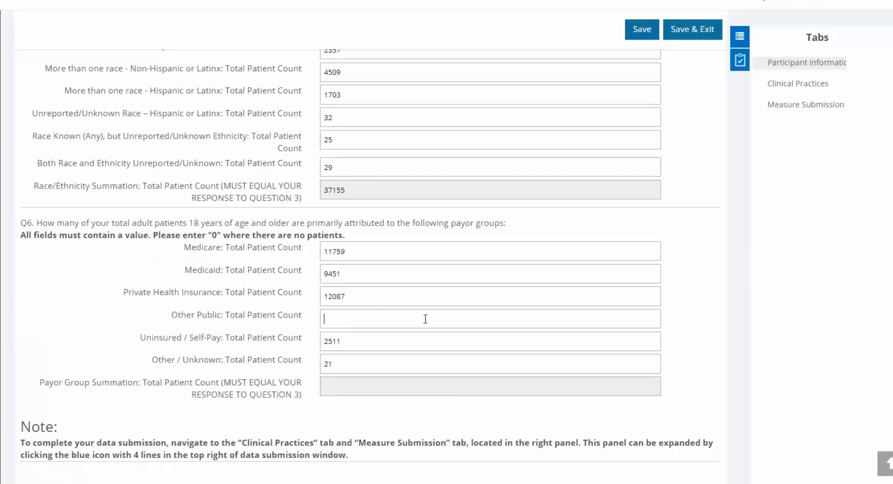
text(1326)
Mark the form as Data Entry Complete, and save and exit it
scroll(370, 266, up, 15)
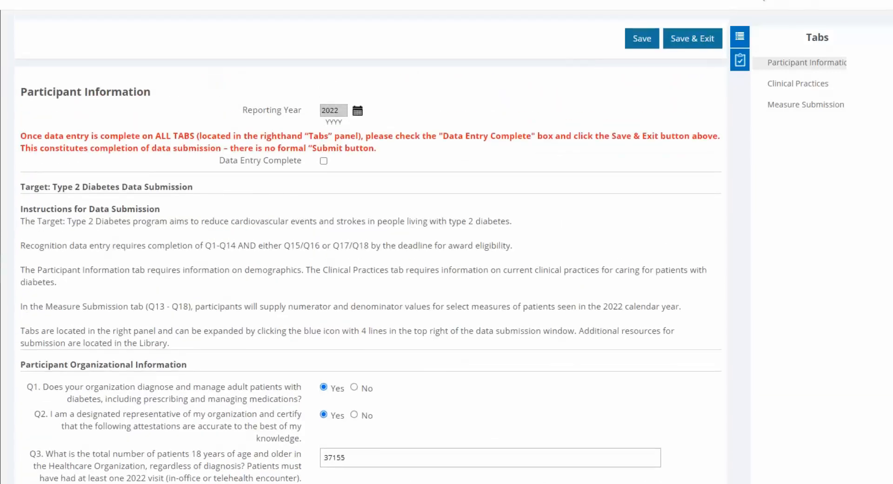
click(324, 161)
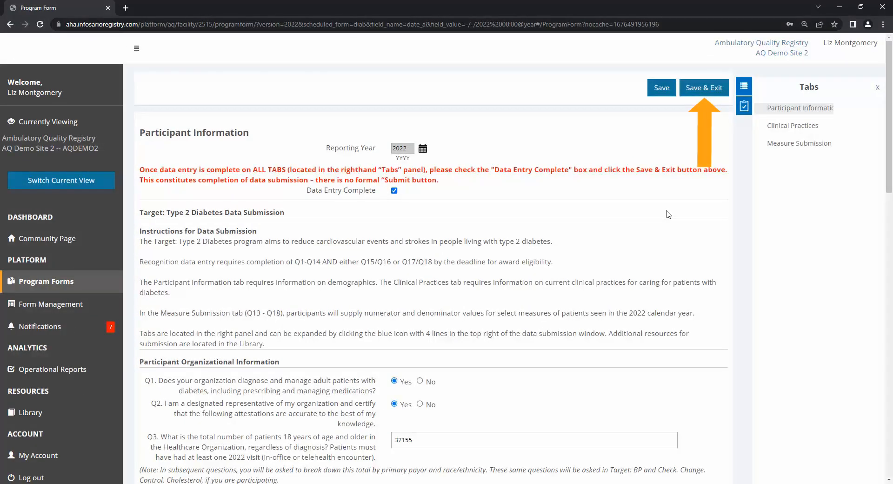
click(721, 88)
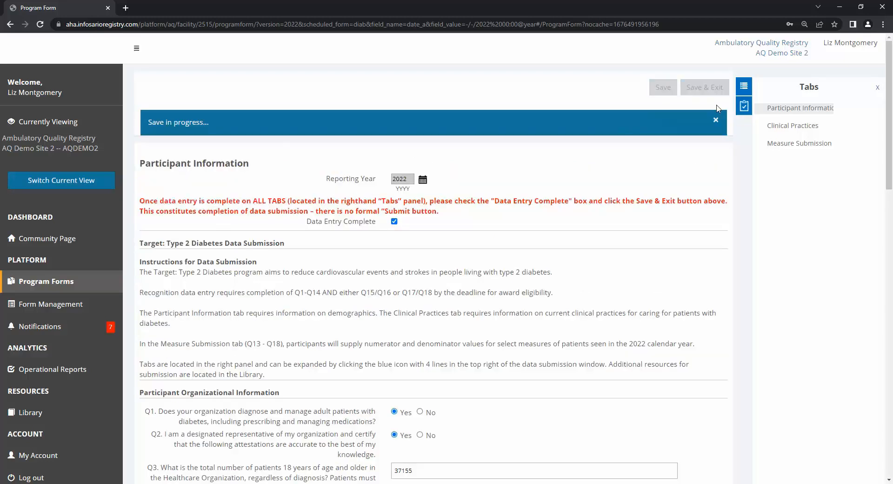